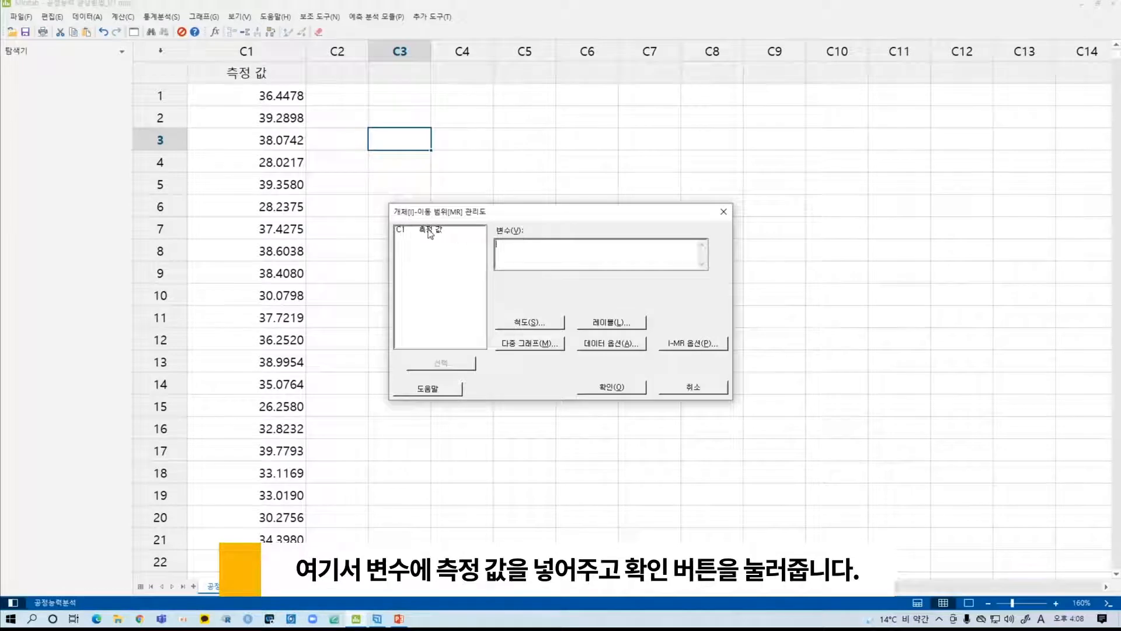
- Create the I-MR control chart with 측정 값 as the variable
{"action": "double_click", "coordinate": [432, 229]}
{"action": "left_click", "coordinate": [635, 389]}
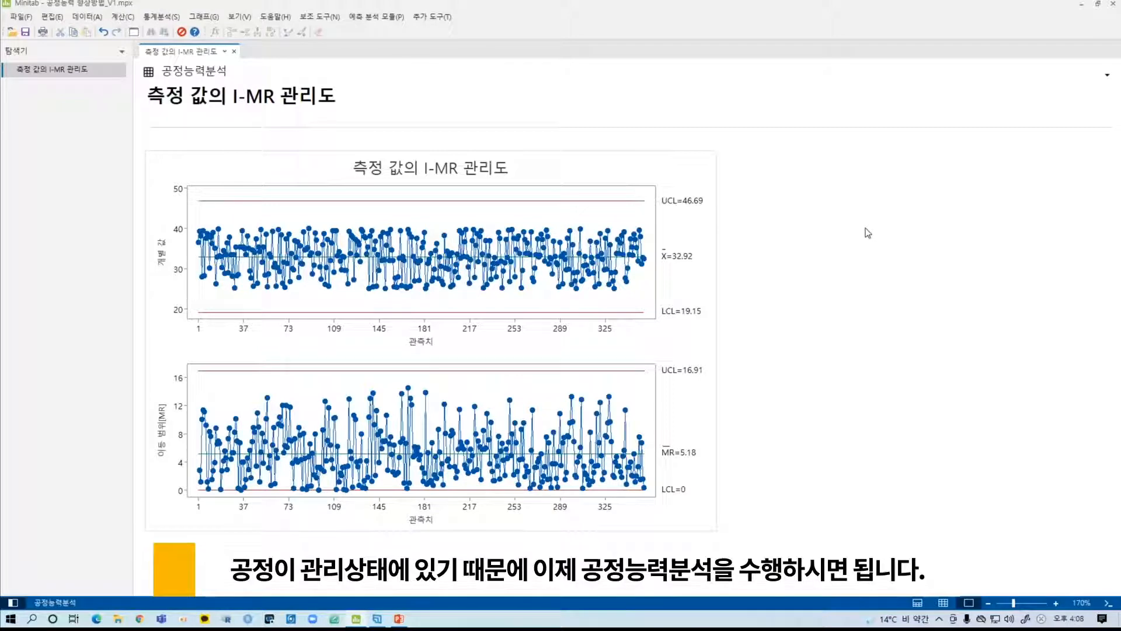
- Run a normal-distribution process capability analysis on the single column 측정 값 with subgroup size 1 and lower spec limit 25
{"action": "left_click", "coordinate": [161, 17]}
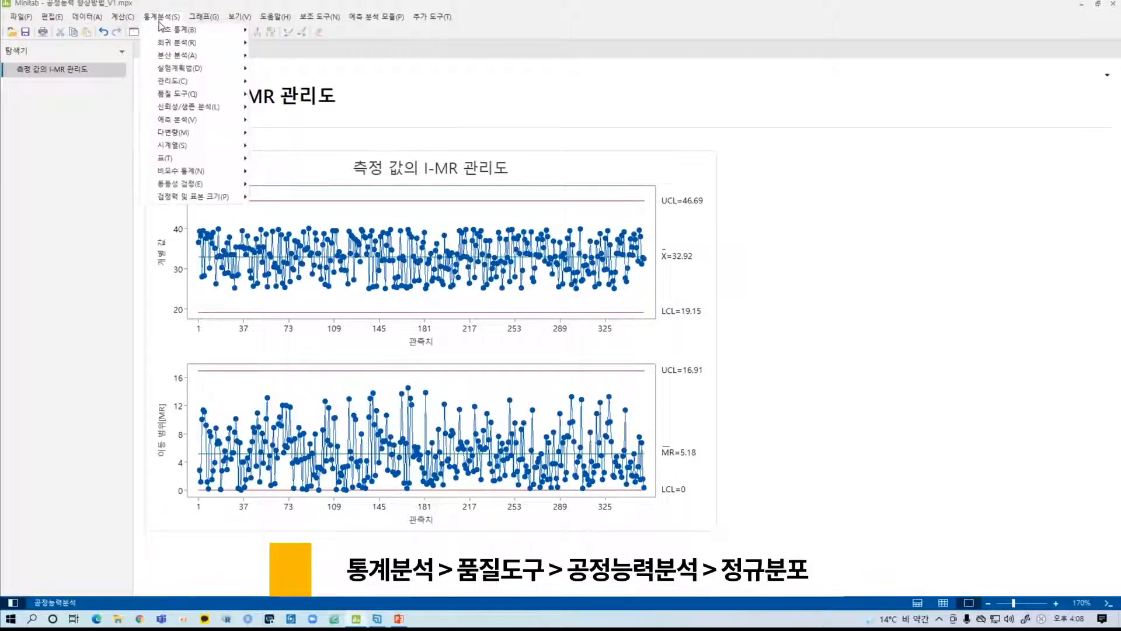
{"action": "mouse_move", "coordinate": [224, 95]}
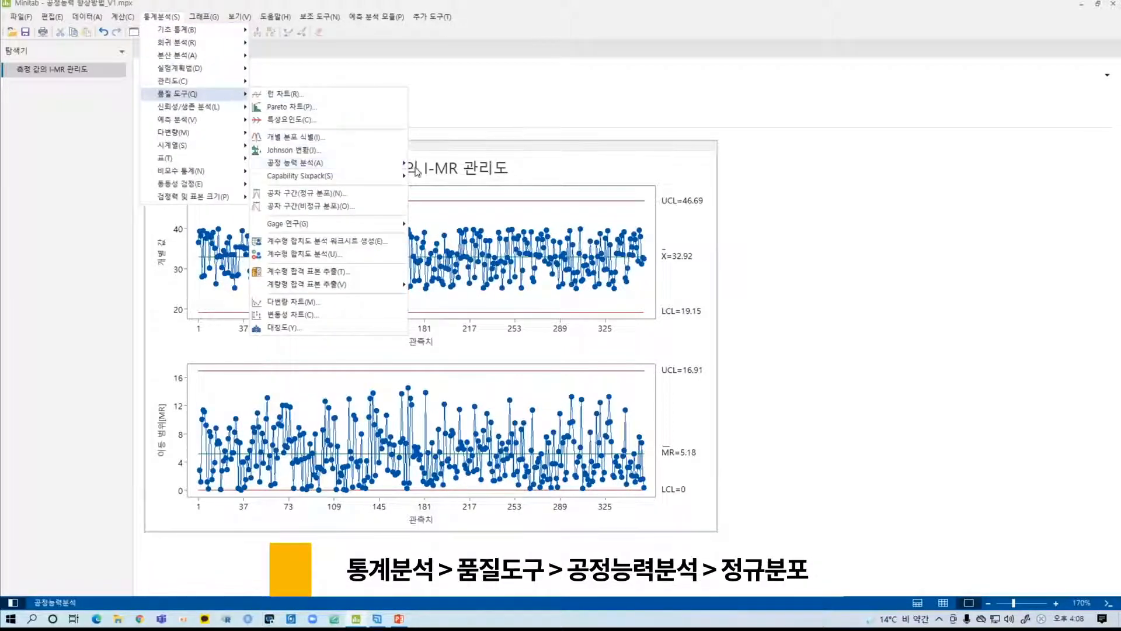
{"action": "mouse_move", "coordinate": [400, 164]}
{"action": "left_click", "coordinate": [465, 165]}
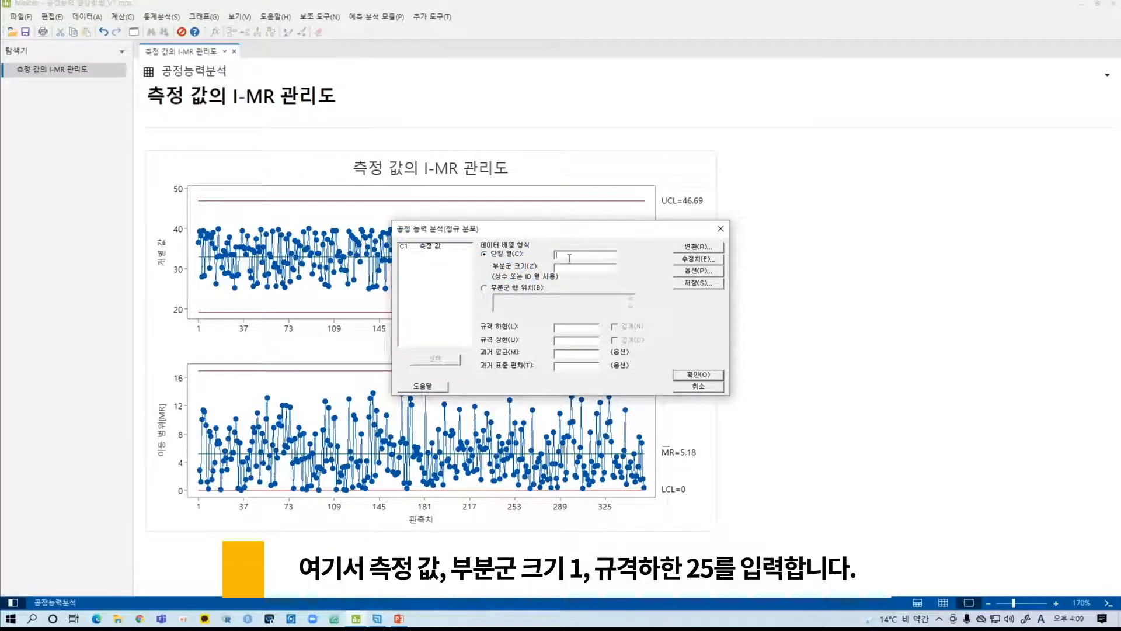
{"action": "double_click", "coordinate": [453, 247]}
{"action": "type", "text": "1"}
{"action": "left_click", "coordinate": [575, 329]}
{"action": "type", "text": "25"}
{"action": "left_click", "coordinate": [699, 374]}
{"action": "scroll", "coordinate": [964, 292], "scroll_direction": "down", "scroll_amount": 2}
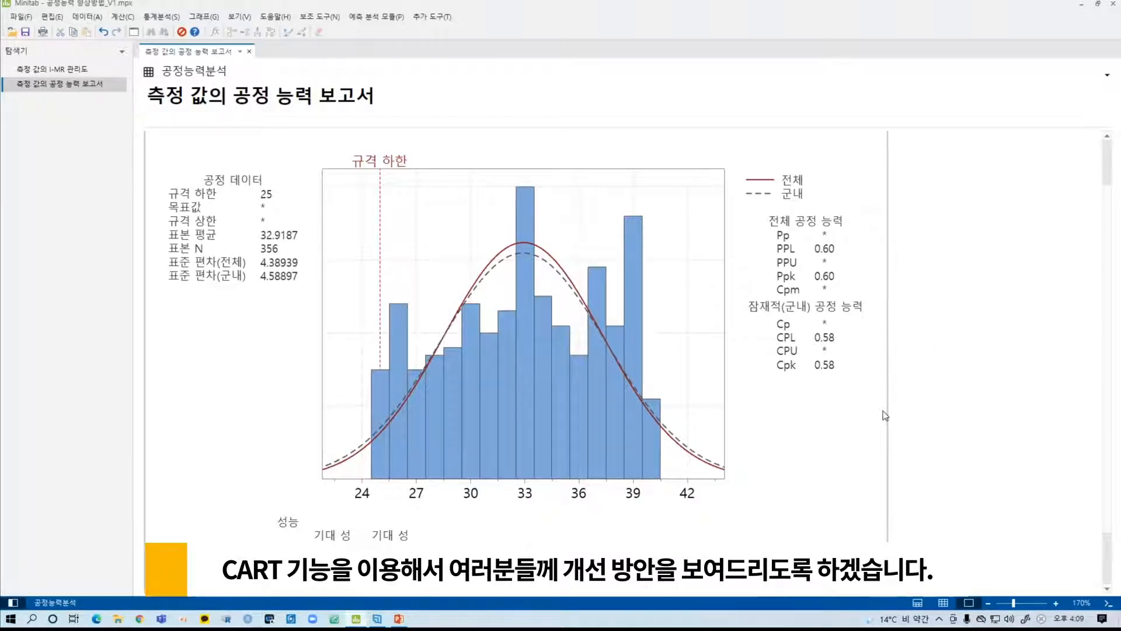
- Open the 공정능력향상 worksheet and look over the 측정 값(Y) response column and the factor columns X1 to X8
{"action": "left_click", "coordinate": [945, 602]}
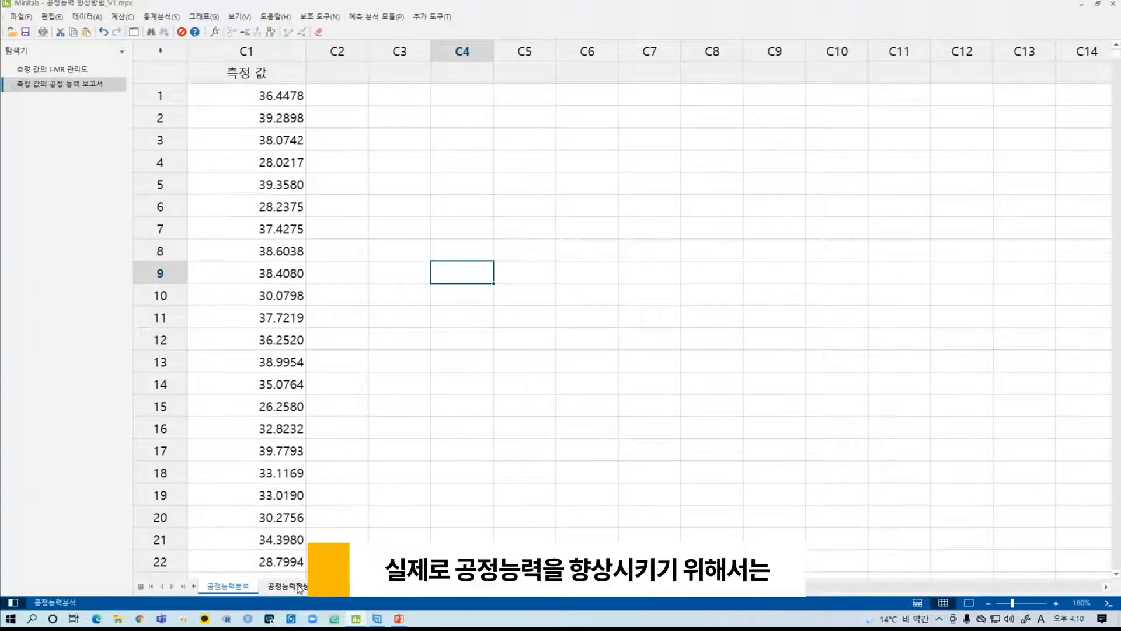
{"action": "left_click", "coordinate": [286, 586]}
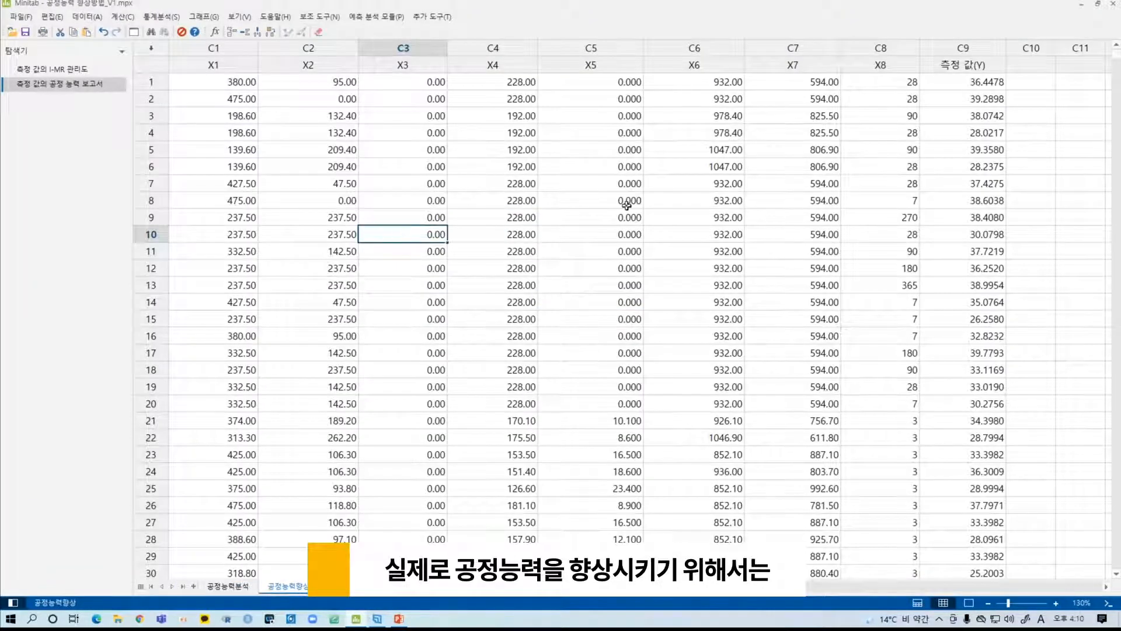
{"action": "left_click", "coordinate": [958, 48]}
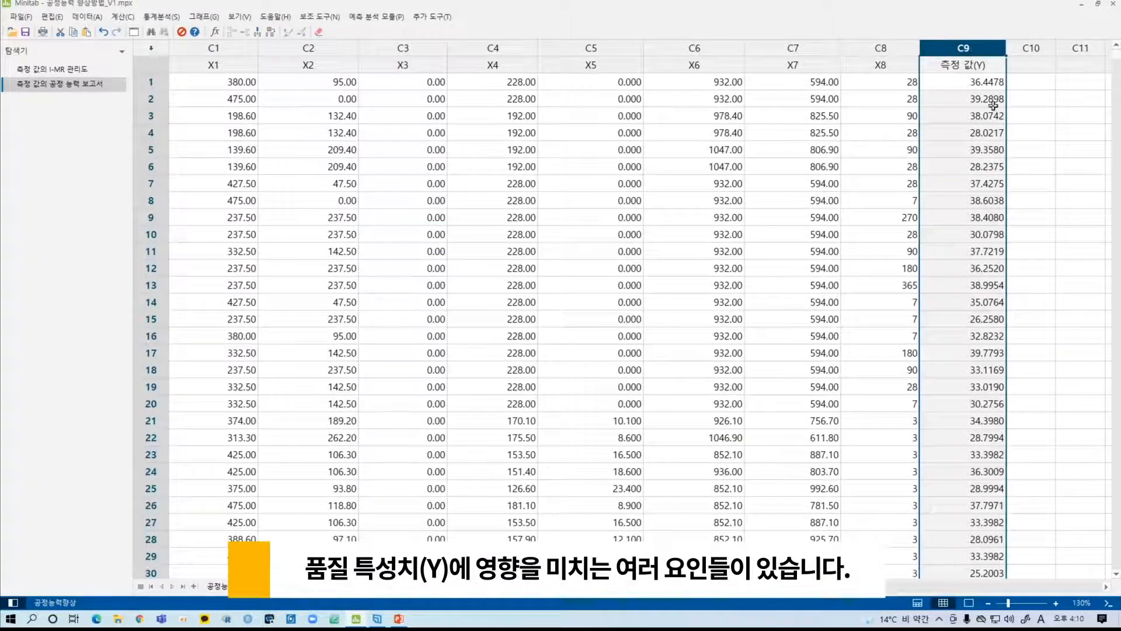
{"action": "left_click_drag", "start_coordinate": [212, 48], "coordinate": [881, 53]}
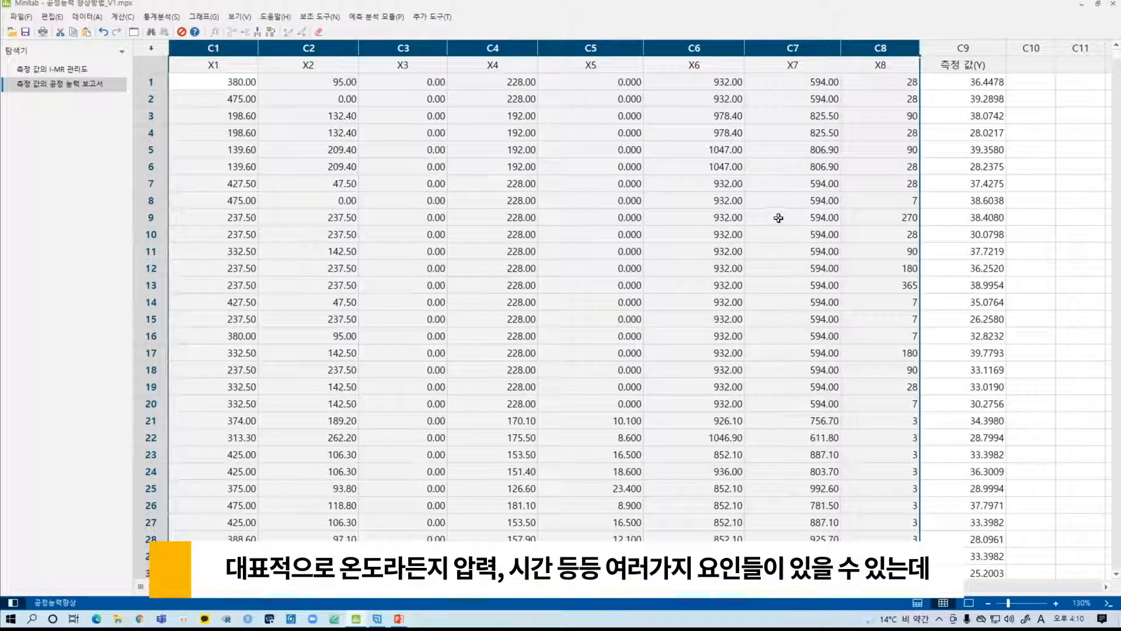
{"action": "left_click", "coordinate": [589, 188]}
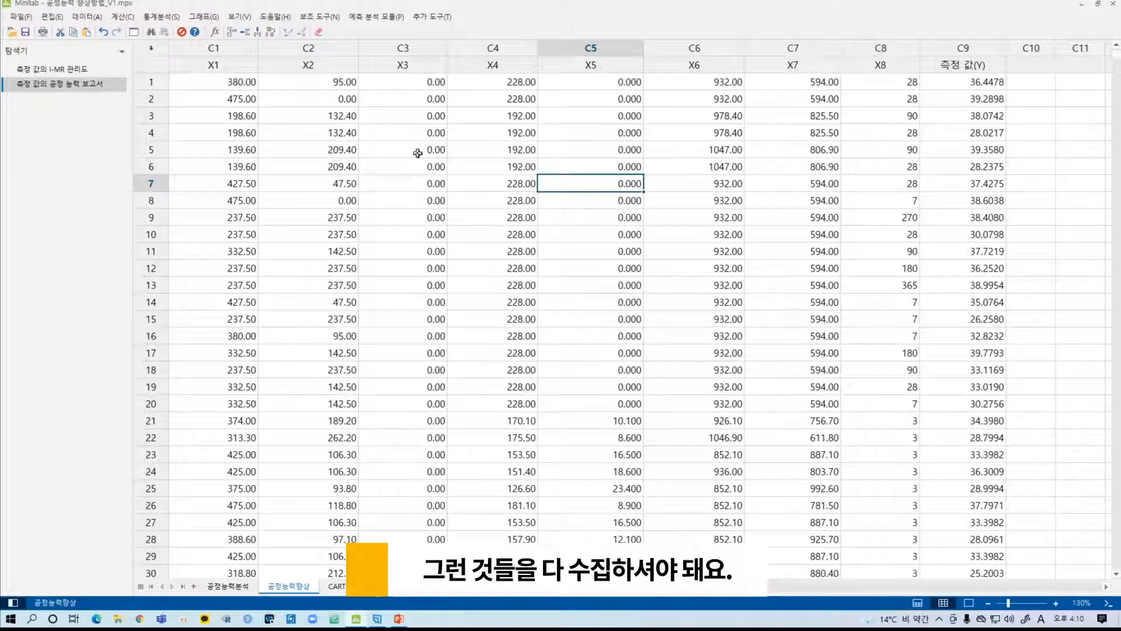
{"action": "left_click_drag", "start_coordinate": [220, 47], "coordinate": [880, 48]}
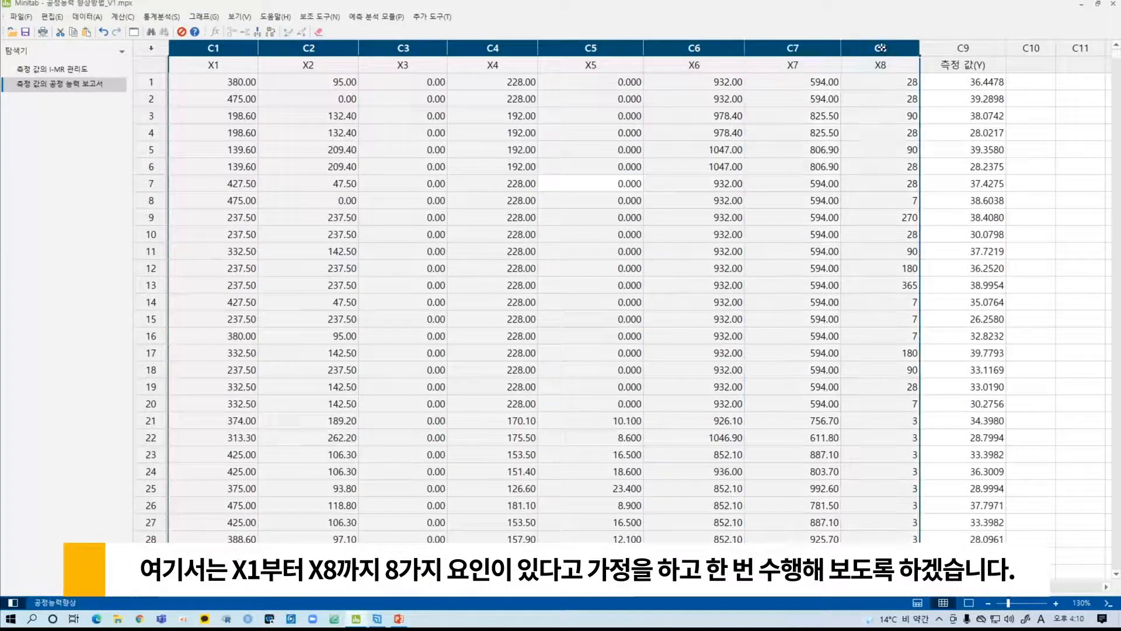
{"action": "left_click", "coordinate": [620, 138]}
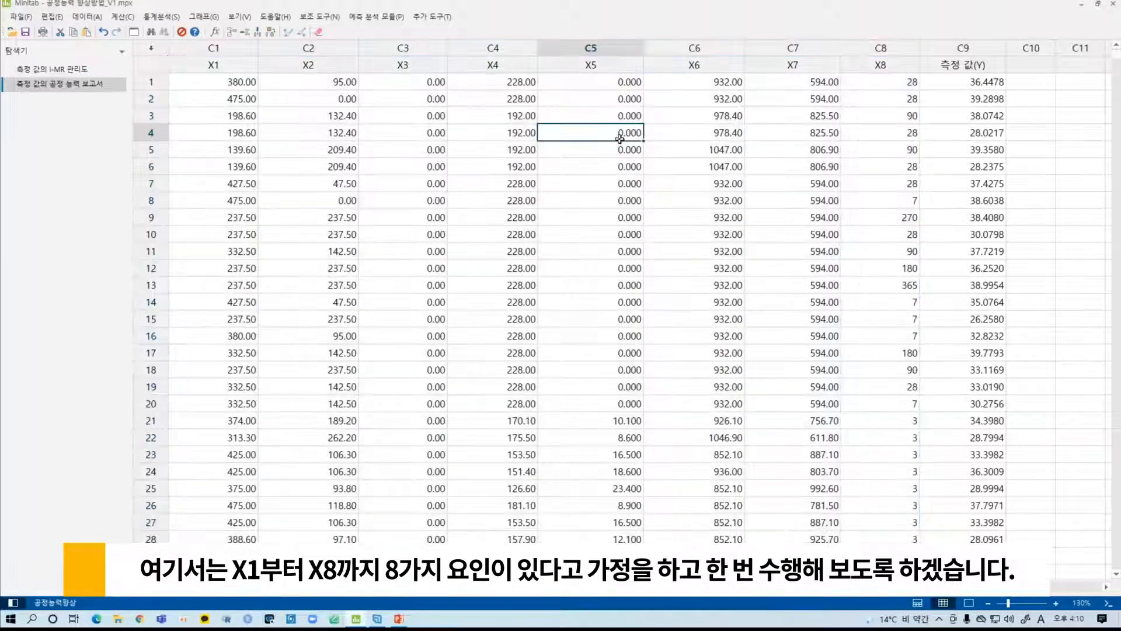
- Run a CART regression with 측정 값(Y) as the response and X1-X8 as continuous predictors
{"action": "left_click", "coordinate": [397, 16]}
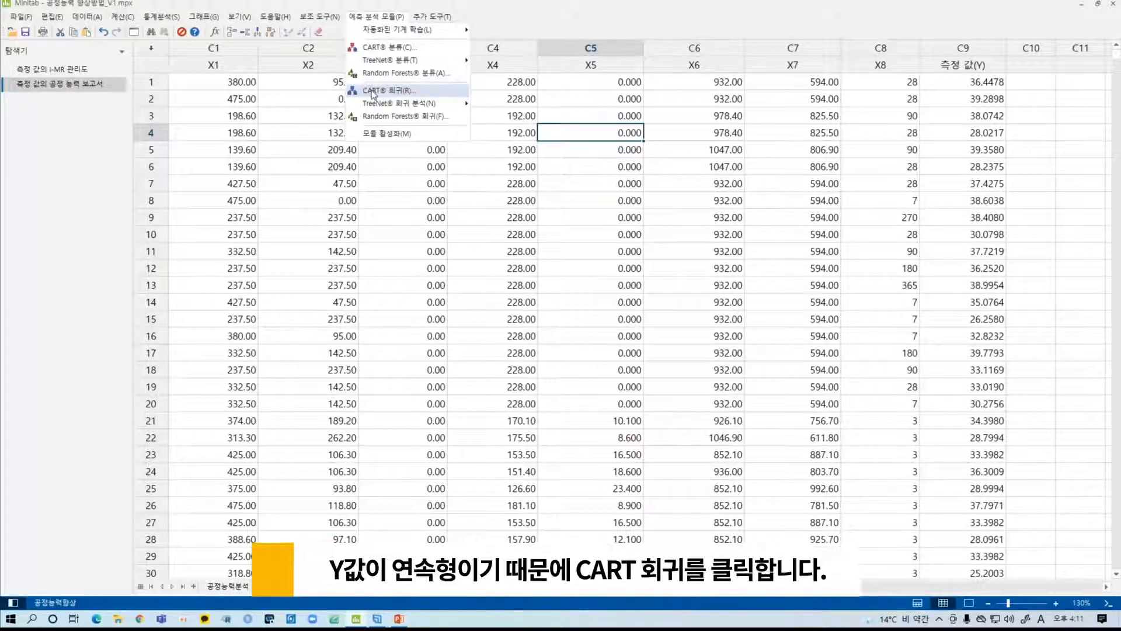
{"action": "left_click", "coordinate": [438, 92]}
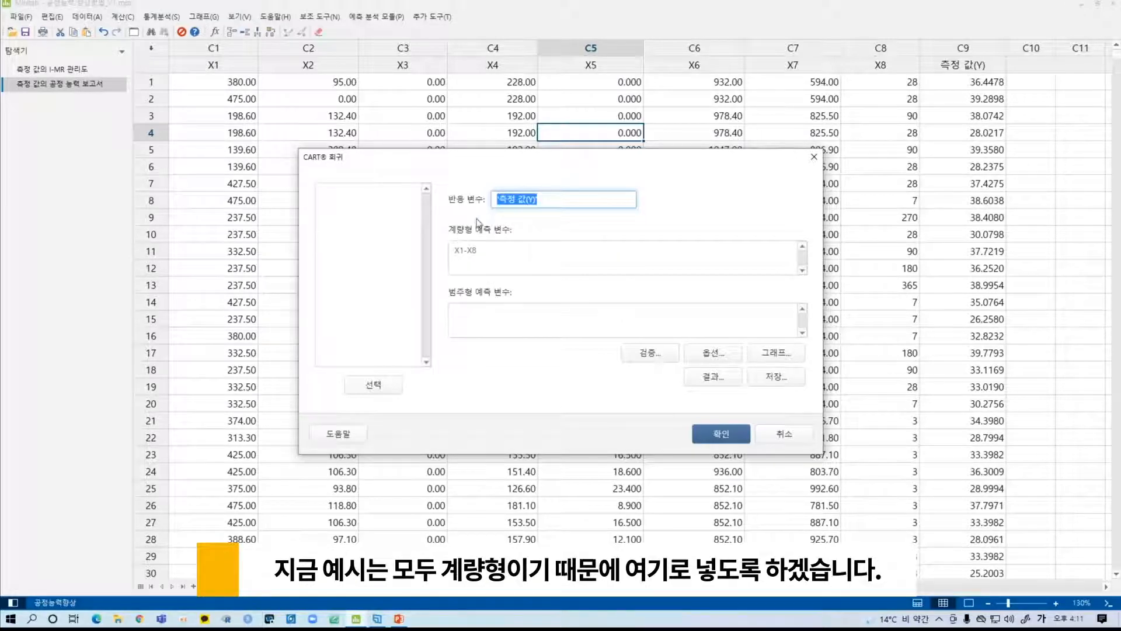
{"action": "left_click", "coordinate": [733, 433]}
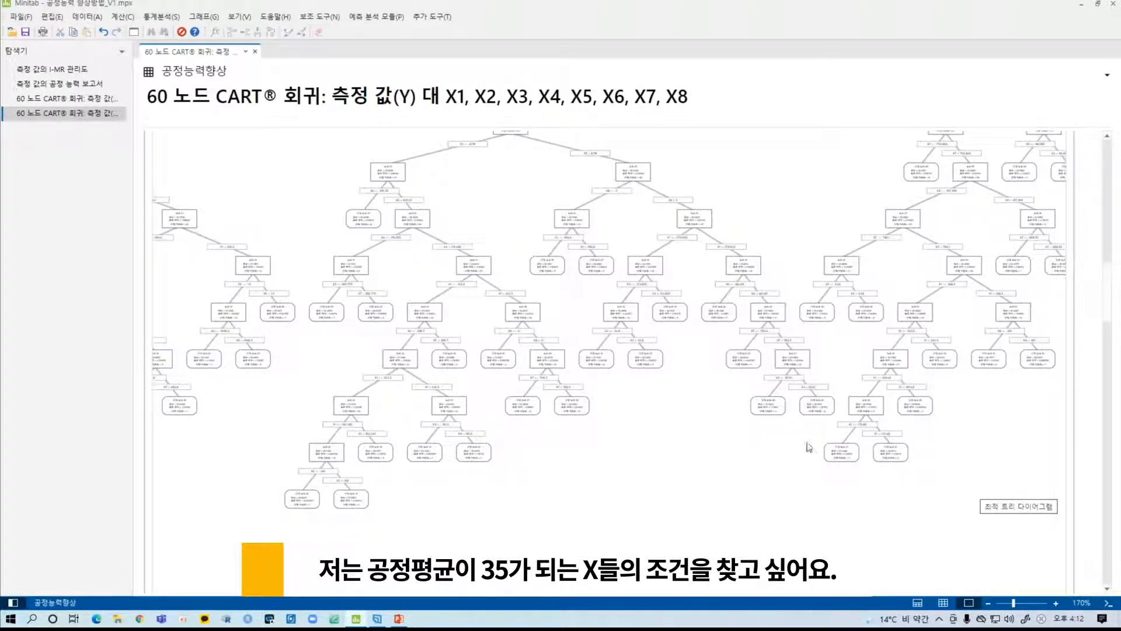
- Select terminal node 42 in the optimal tree diagram and copy its node rules
{"action": "scroll", "coordinate": [723, 426], "scroll_direction": "up", "scroll_amount": 5}
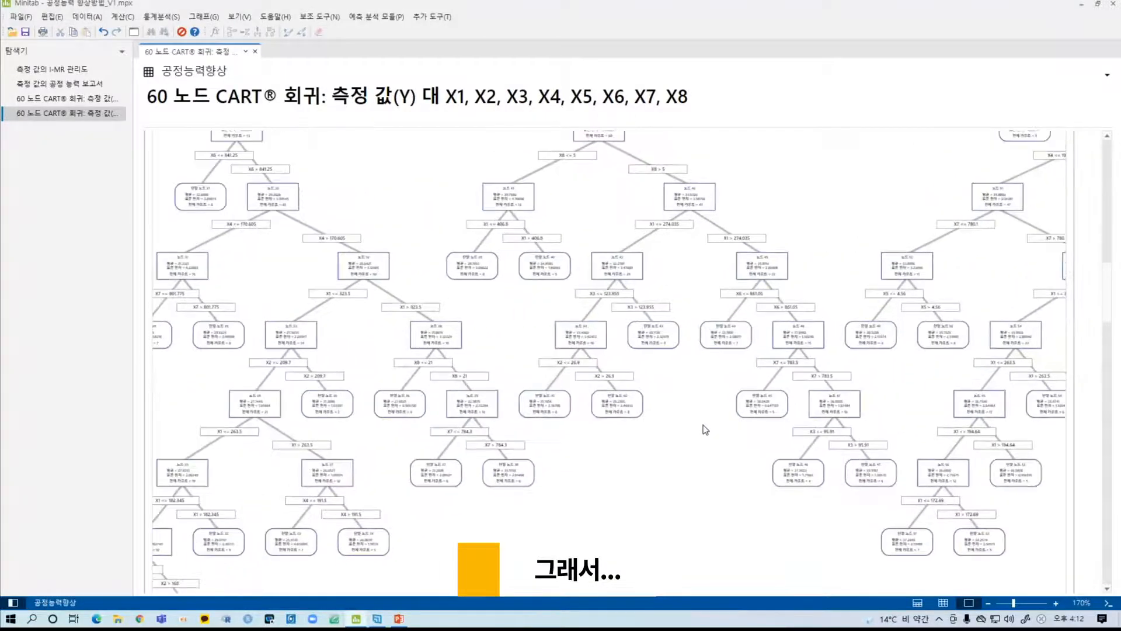
{"action": "scroll", "coordinate": [705, 429], "scroll_direction": "up", "scroll_amount": 3}
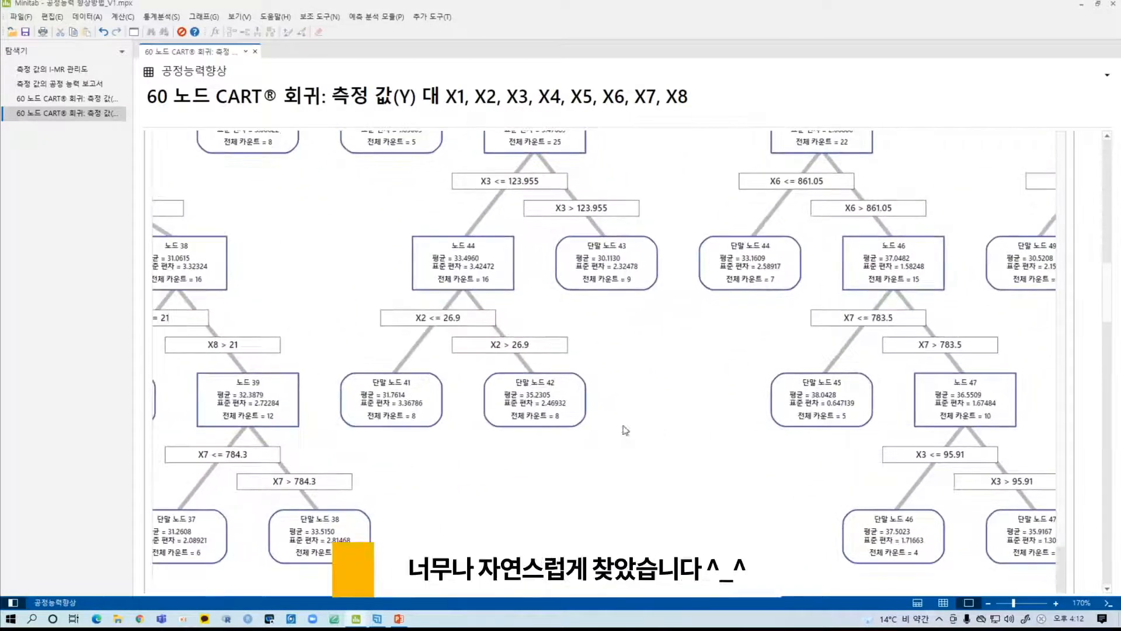
{"action": "left_click", "coordinate": [566, 407]}
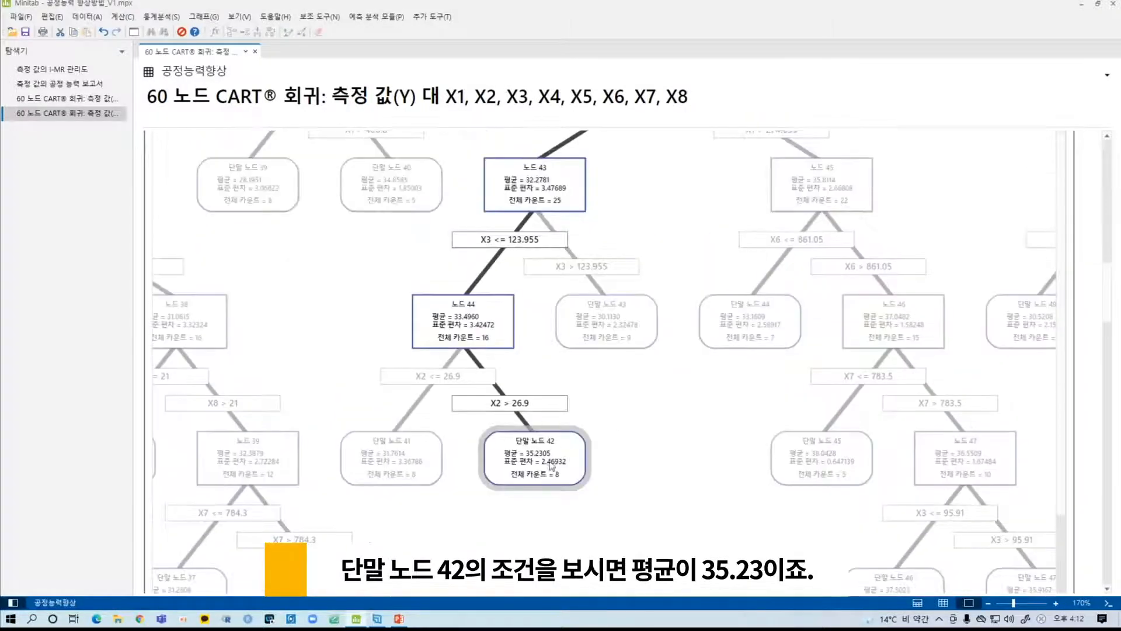
{"action": "scroll", "coordinate": [610, 465], "scroll_direction": "up", "scroll_amount": 1}
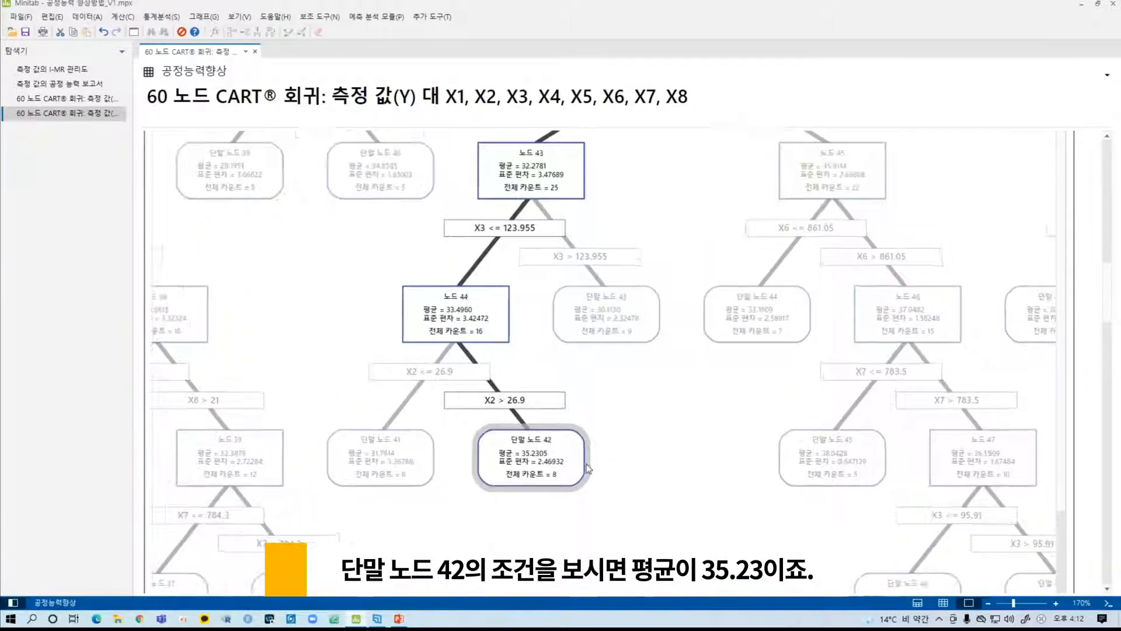
{"action": "right_click", "coordinate": [534, 455]}
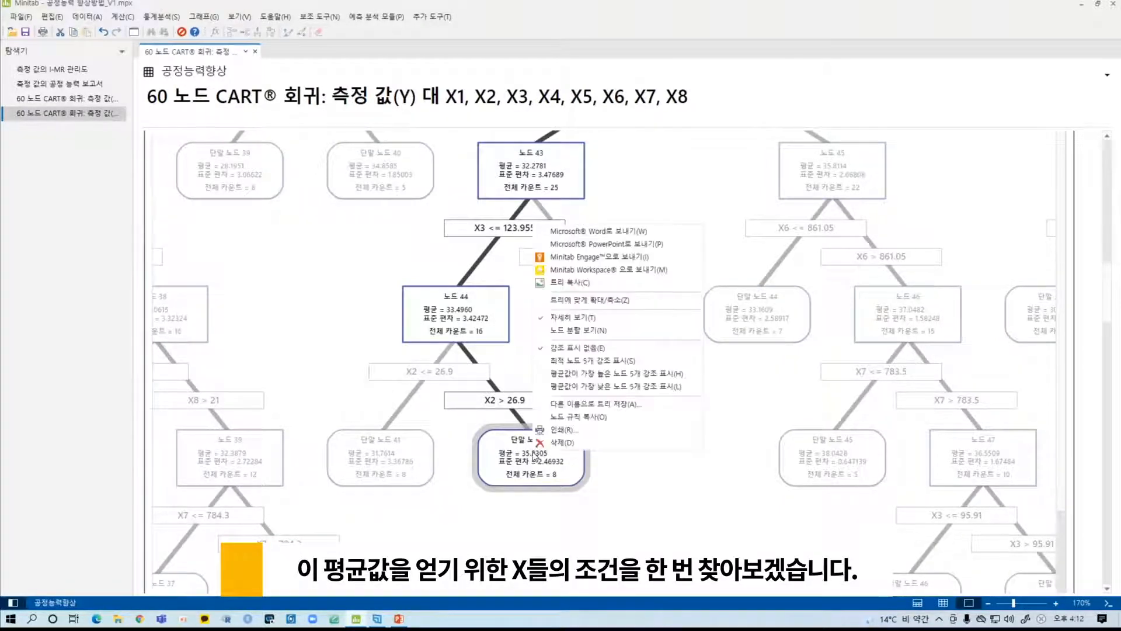
{"action": "left_click", "coordinate": [573, 418]}
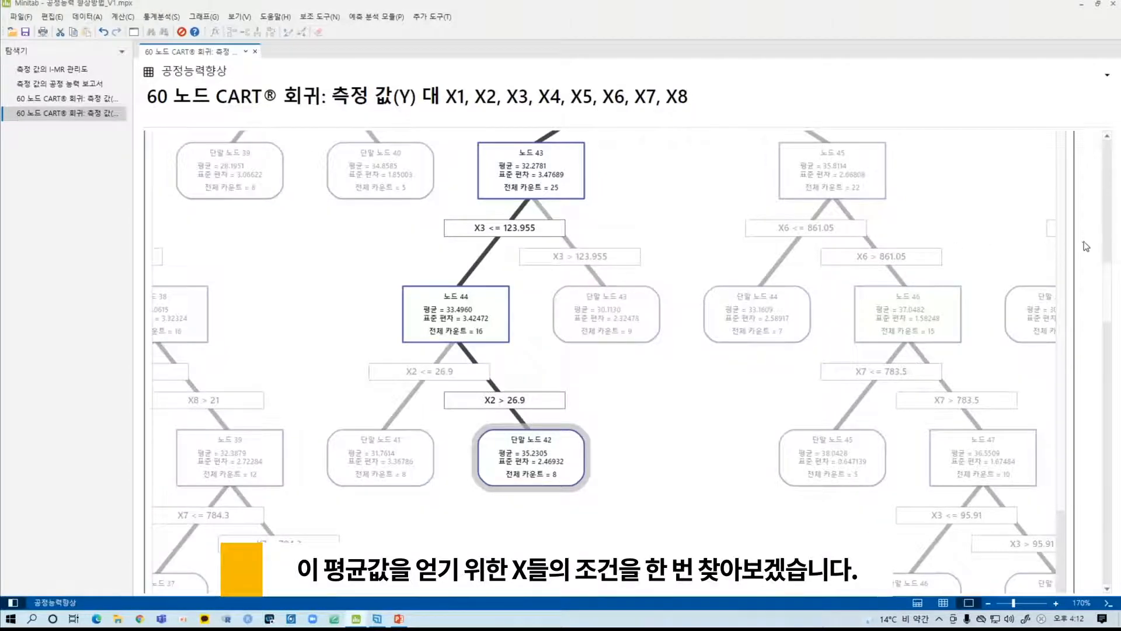
- Add a note at the beginning of the CART regression report and paste the copied node rules into it
{"action": "scroll", "coordinate": [1030, 237], "scroll_direction": "up", "scroll_amount": 15}
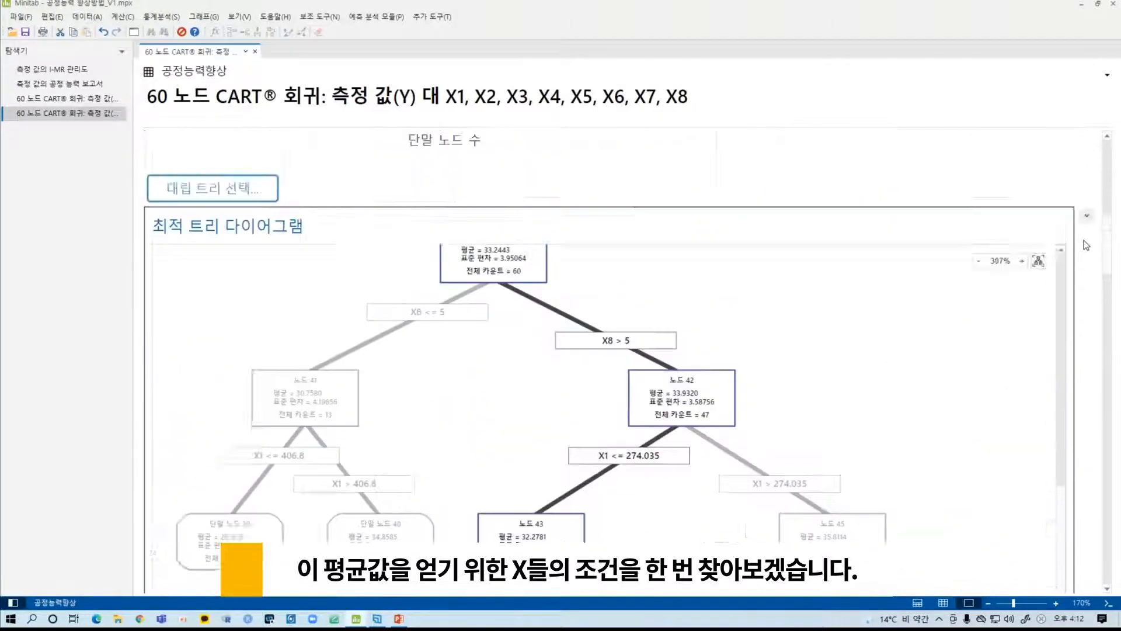
{"action": "right_click", "coordinate": [740, 168]}
{"action": "left_click", "coordinate": [769, 274]}
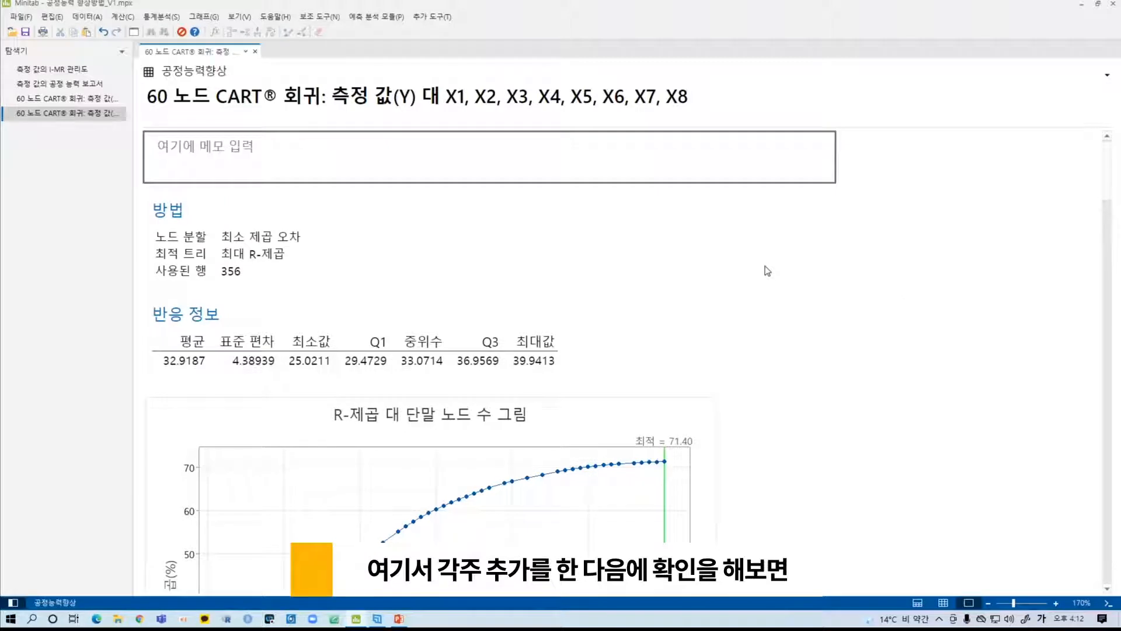
{"action": "type", "text": "X1 <= 274.035, X2 > 26.9, X3 <= 123.955, X5 > 8.79, X7 > 761.75, 5 < X8 <= 42"}
{"action": "left_click", "coordinate": [723, 230]}
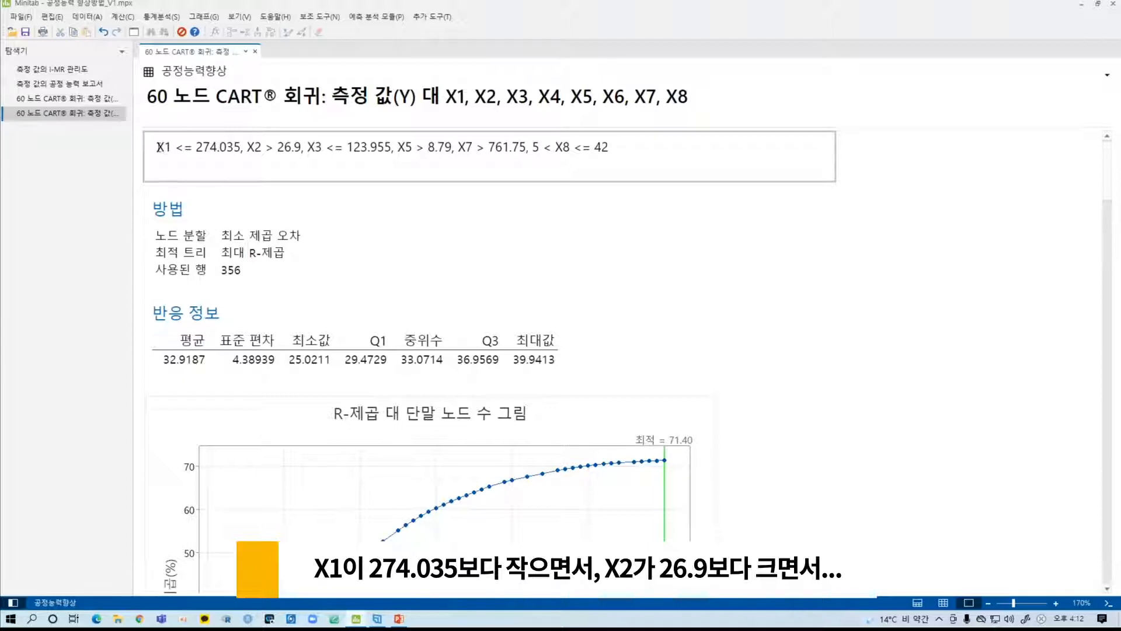
- Examine the conditions for X1, X2, X3, X5, X7 and X8 in the pasted note one by one
{"action": "left_click_drag", "start_coordinate": [158, 146], "coordinate": [240, 147]}
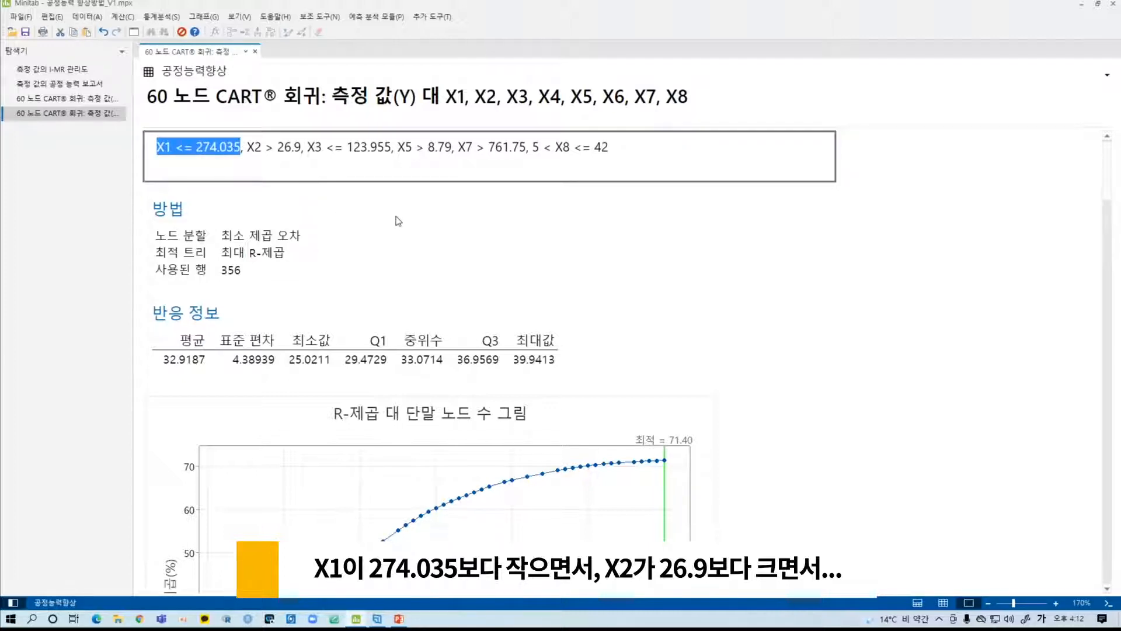
{"action": "left_click_drag", "start_coordinate": [243, 146], "coordinate": [301, 147]}
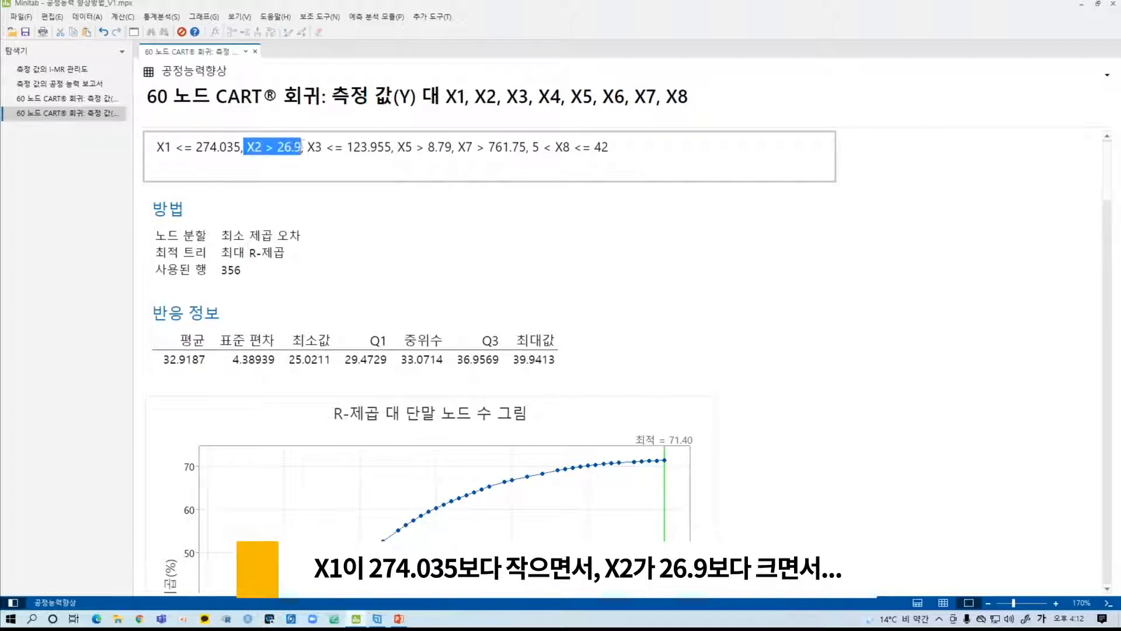
{"action": "left_click", "coordinate": [369, 211]}
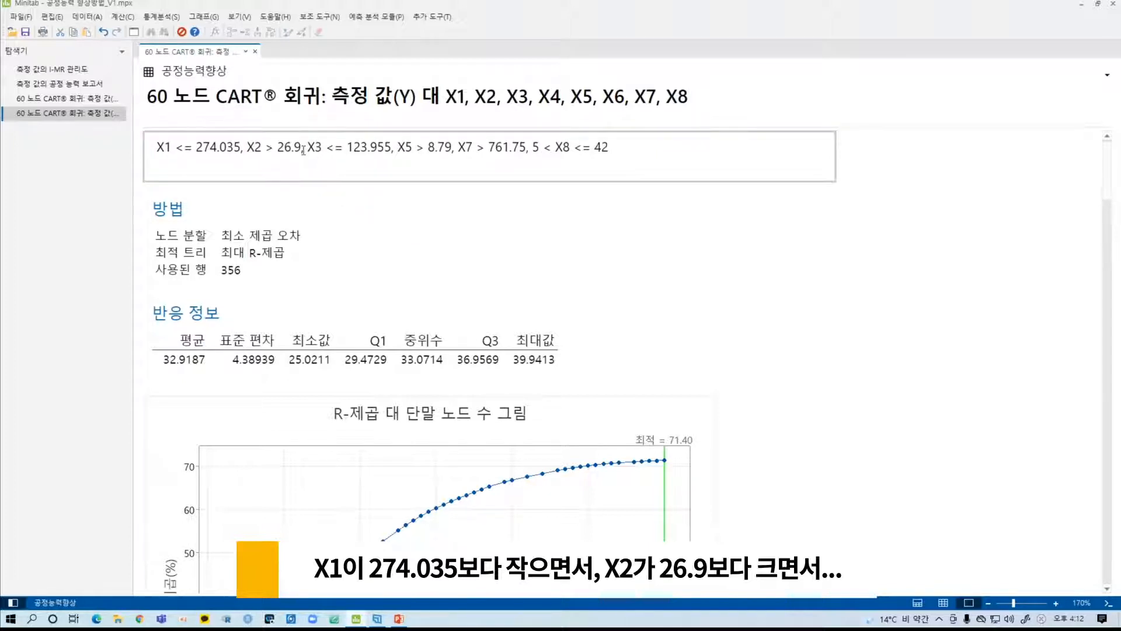
{"action": "left_click_drag", "start_coordinate": [306, 147], "coordinate": [465, 148]}
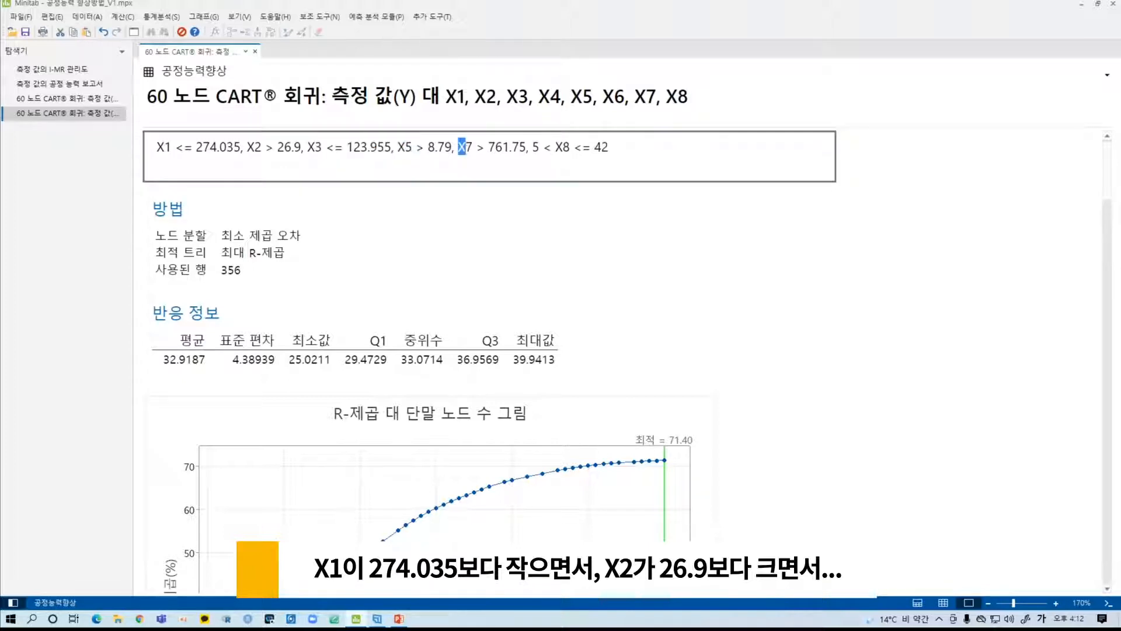
{"action": "left_click_drag", "start_coordinate": [558, 147], "coordinate": [575, 147]}
{"action": "left_click", "coordinate": [650, 257]}
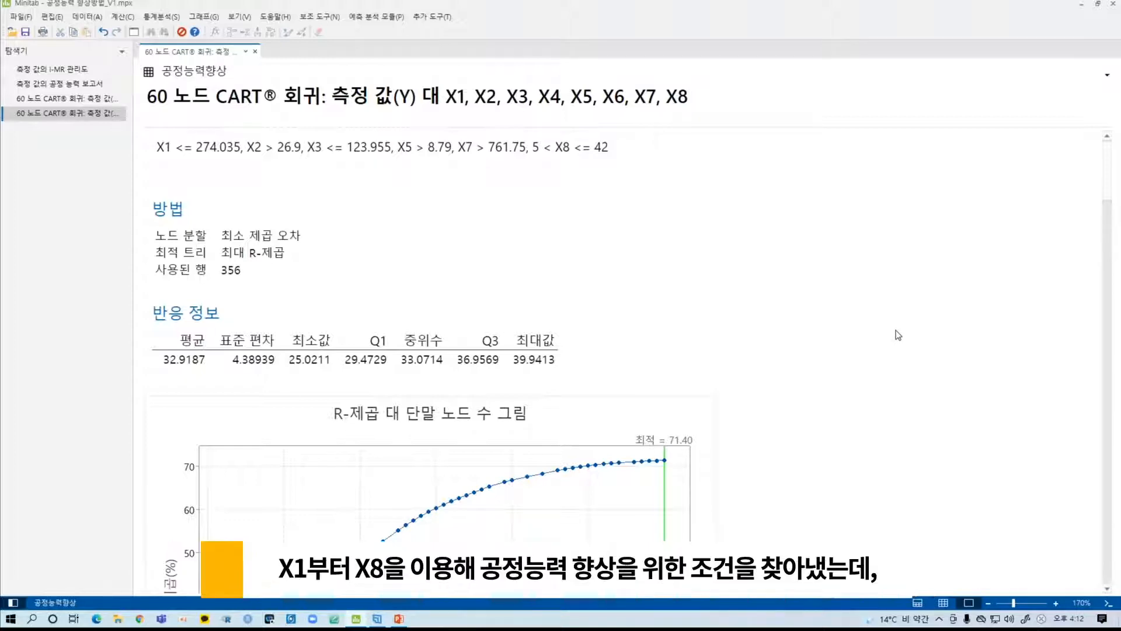
- Compare the X1 to X8 worksheet columns with the factors in the report's note and open the CART모델 결과활용 worksheet
{"action": "left_click", "coordinate": [944, 605]}
{"action": "left_click", "coordinate": [852, 383]}
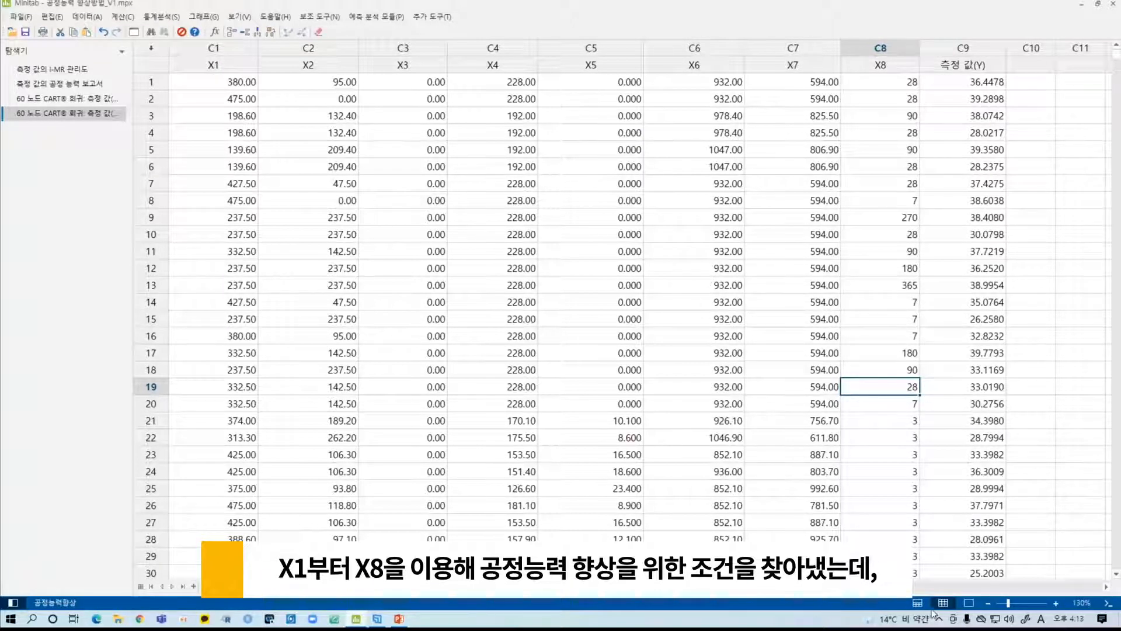
{"action": "left_click", "coordinate": [969, 602]}
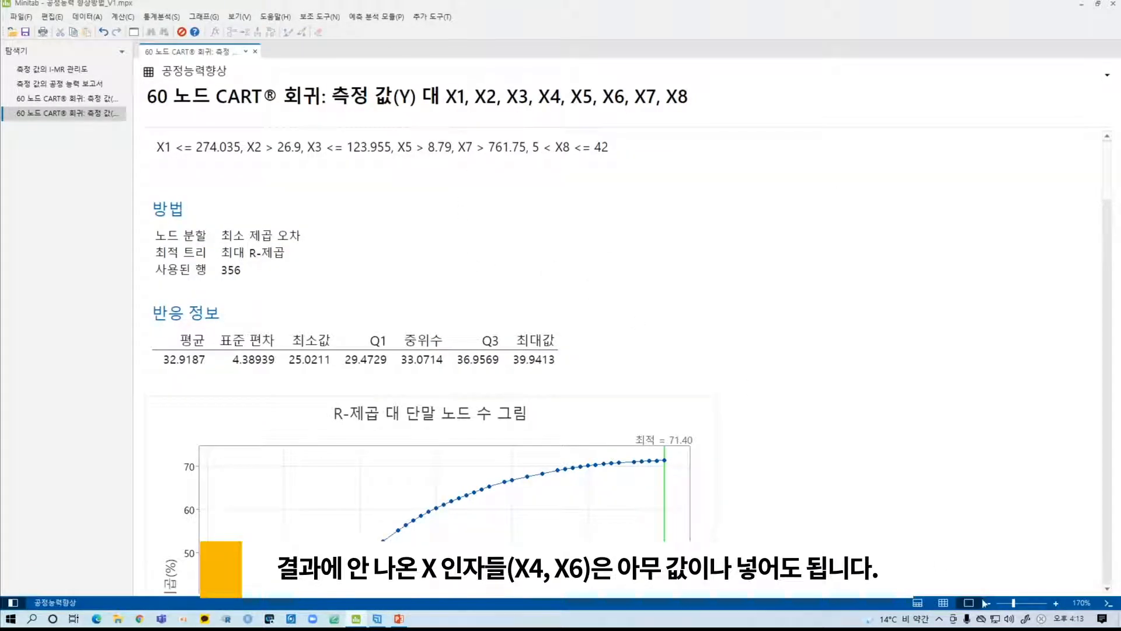
{"action": "left_click", "coordinate": [943, 602]}
{"action": "left_click_drag", "start_coordinate": [226, 47], "coordinate": [928, 53]}
{"action": "left_click", "coordinate": [838, 174]}
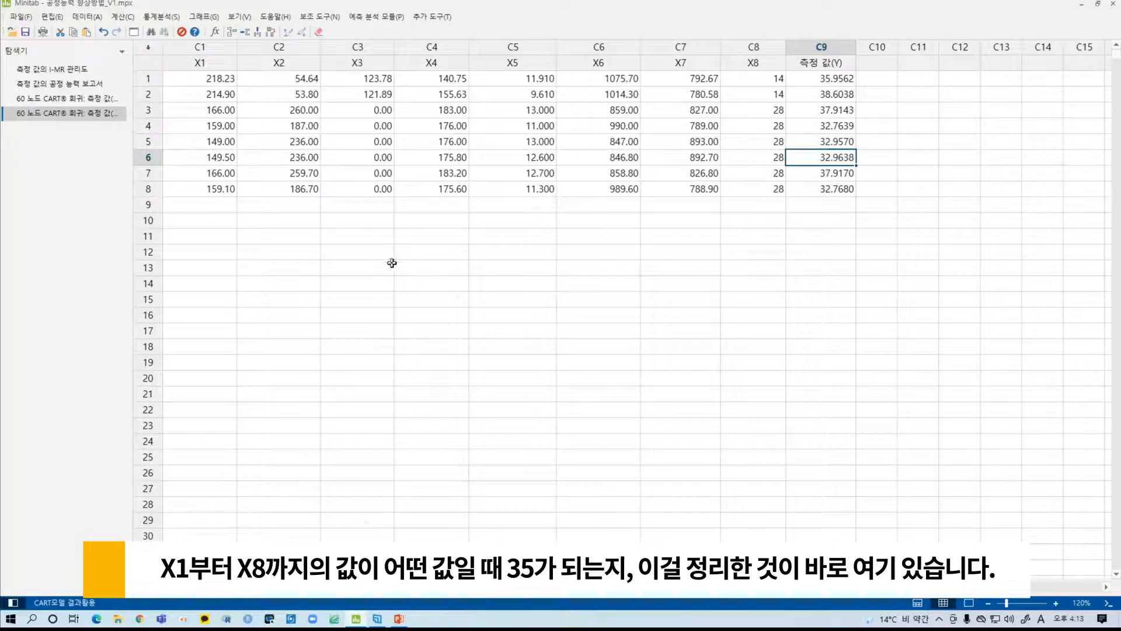
- Examine the factor columns X1 to X8 and data rows 1 to 8 in the CART모델 결과활용 worksheet
{"action": "left_click_drag", "start_coordinate": [188, 47], "coordinate": [732, 55]}
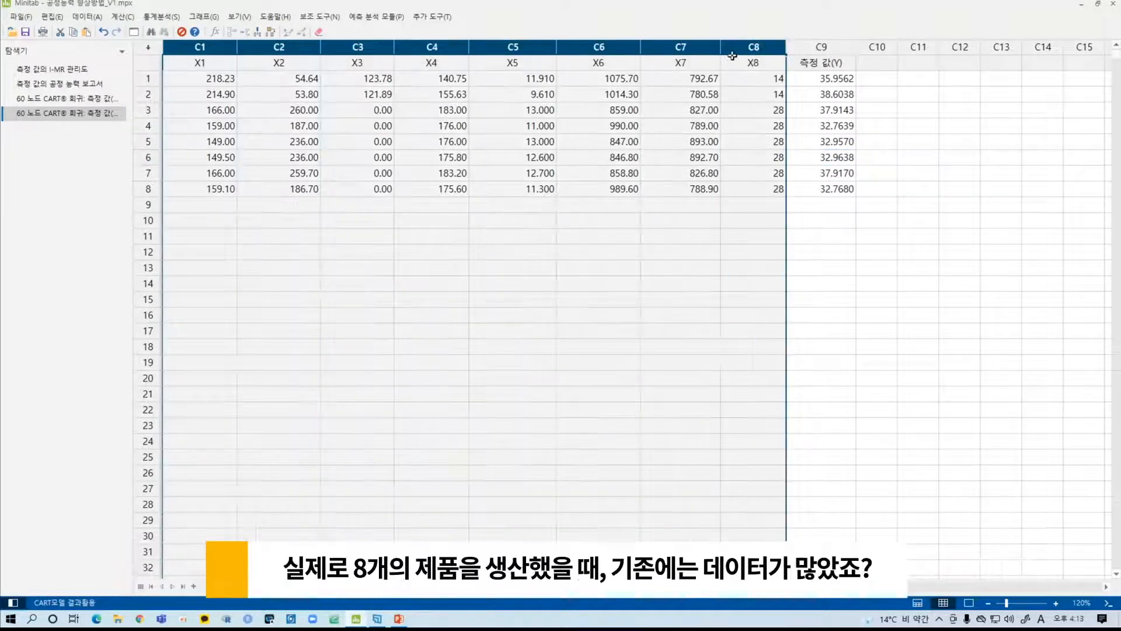
{"action": "left_click", "coordinate": [681, 94]}
{"action": "left_click_drag", "start_coordinate": [148, 78], "coordinate": [147, 194]}
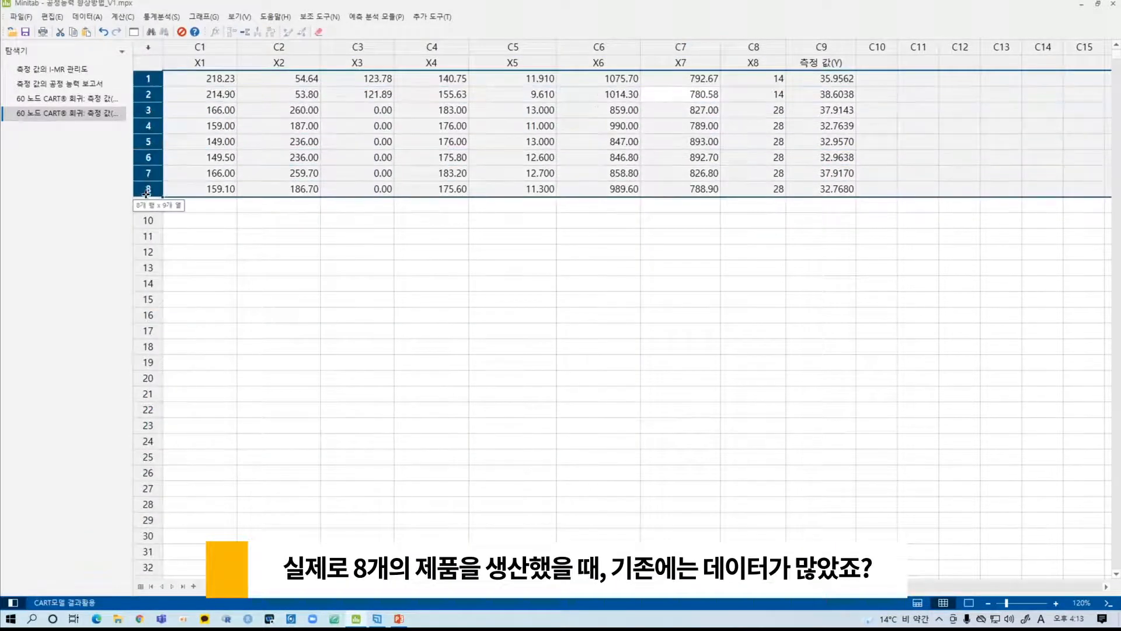
{"action": "left_click", "coordinate": [215, 125]}
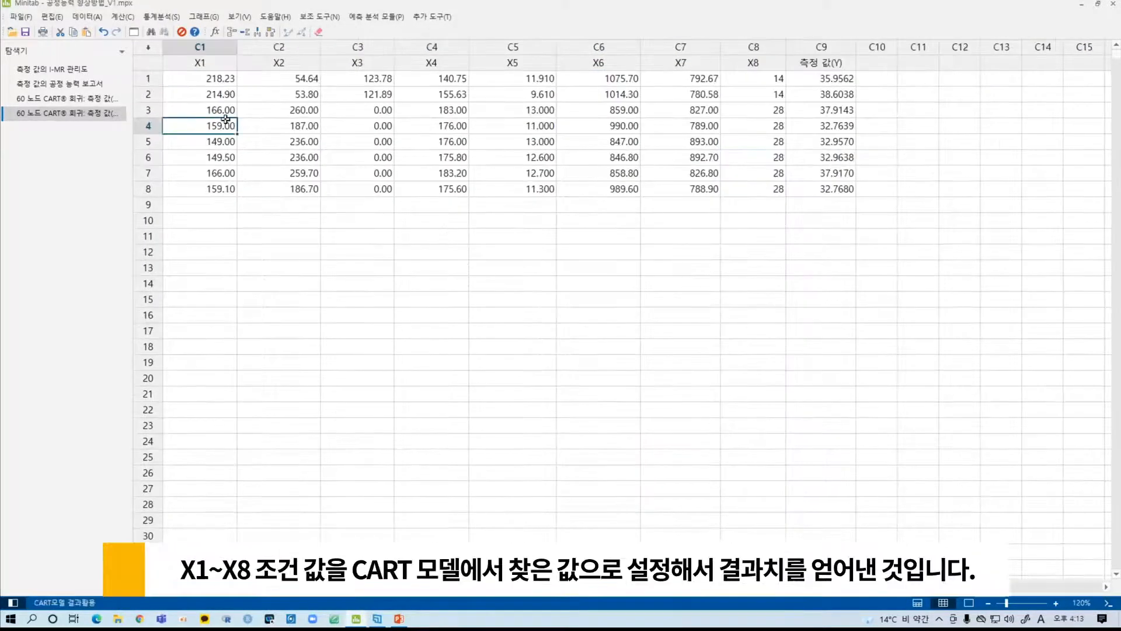
- Examine the X1 to X8 condition values in the worksheet together with the resulting 측정 값(Y) column
{"action": "left_click", "coordinate": [203, 48]}
{"action": "left_click_drag", "start_coordinate": [203, 47], "coordinate": [743, 61]}
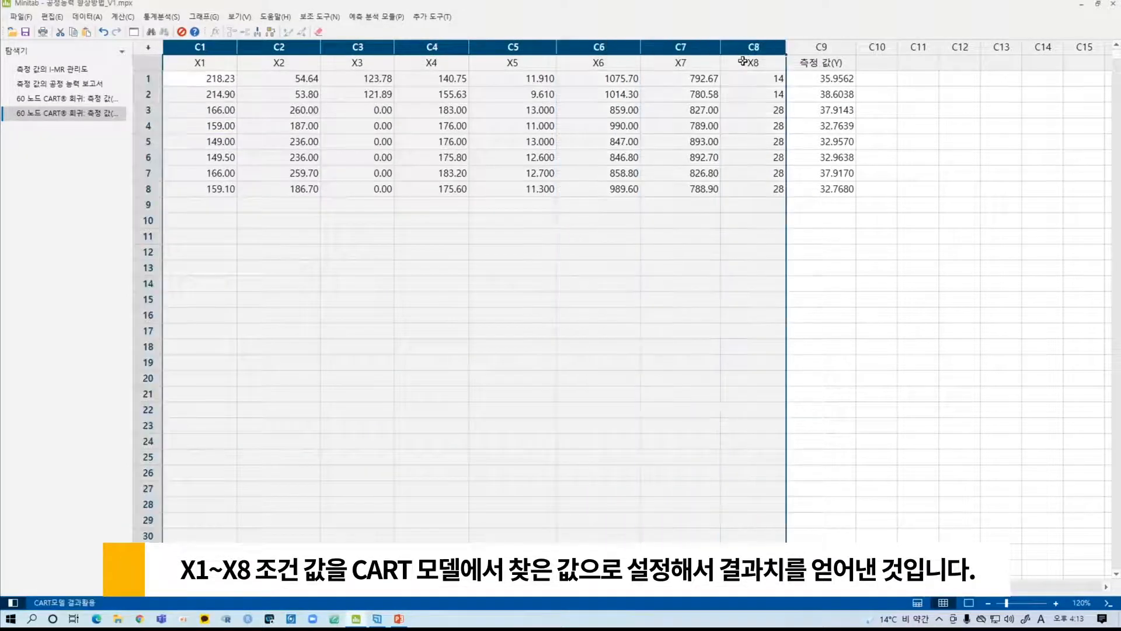
{"action": "left_click", "coordinate": [631, 219]}
{"action": "left_click_drag", "start_coordinate": [209, 80], "coordinate": [780, 188]}
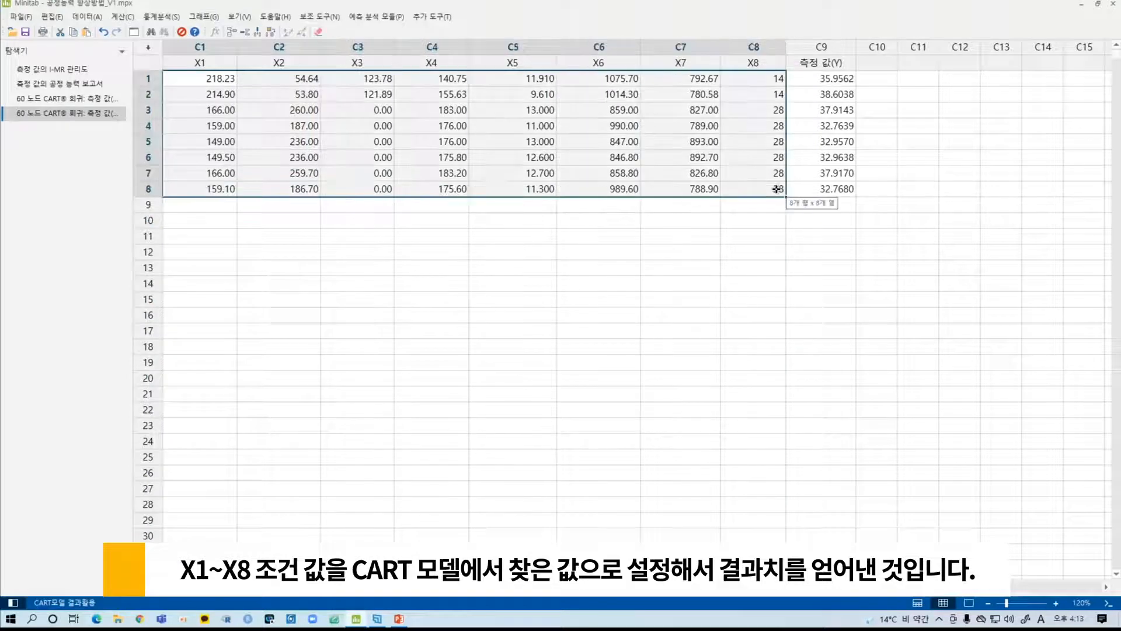
{"action": "left_click", "coordinate": [822, 45]}
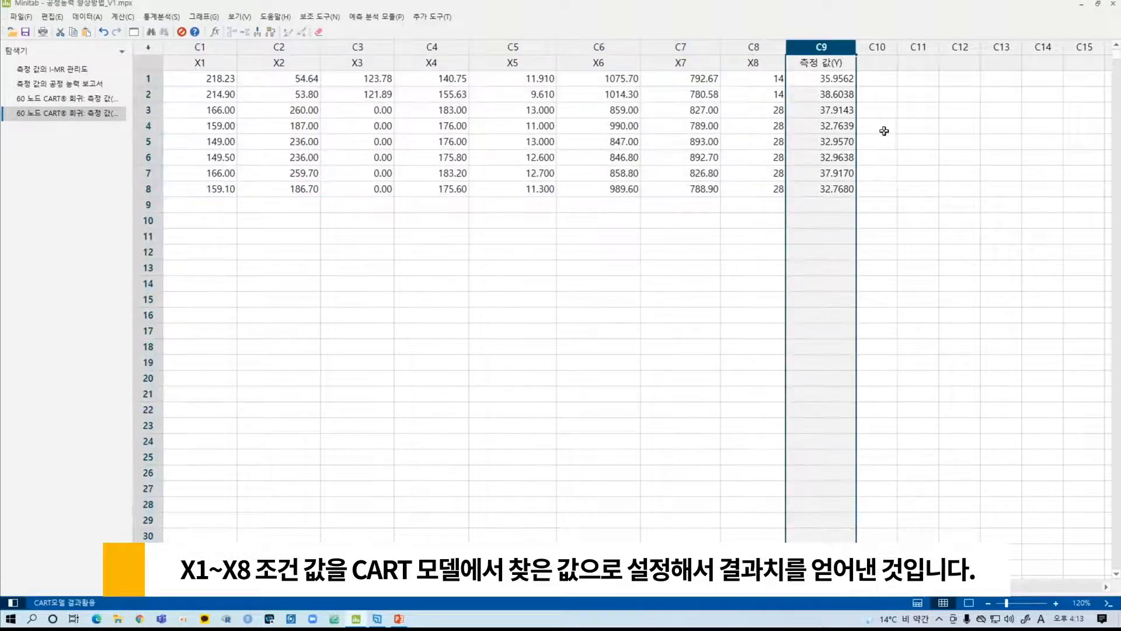
{"action": "left_click", "coordinate": [876, 173]}
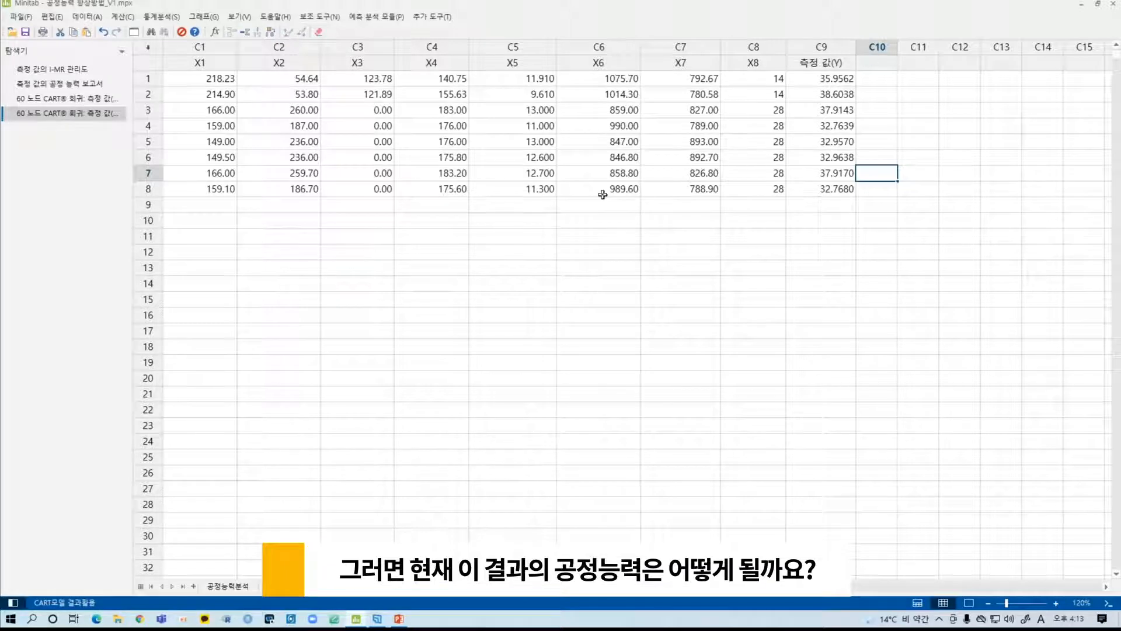
- Run a normal-distribution process capability analysis on 측정 값(Y) with a subgroup size of 1 and a lower spec limit of 25
{"action": "left_click", "coordinate": [161, 16]}
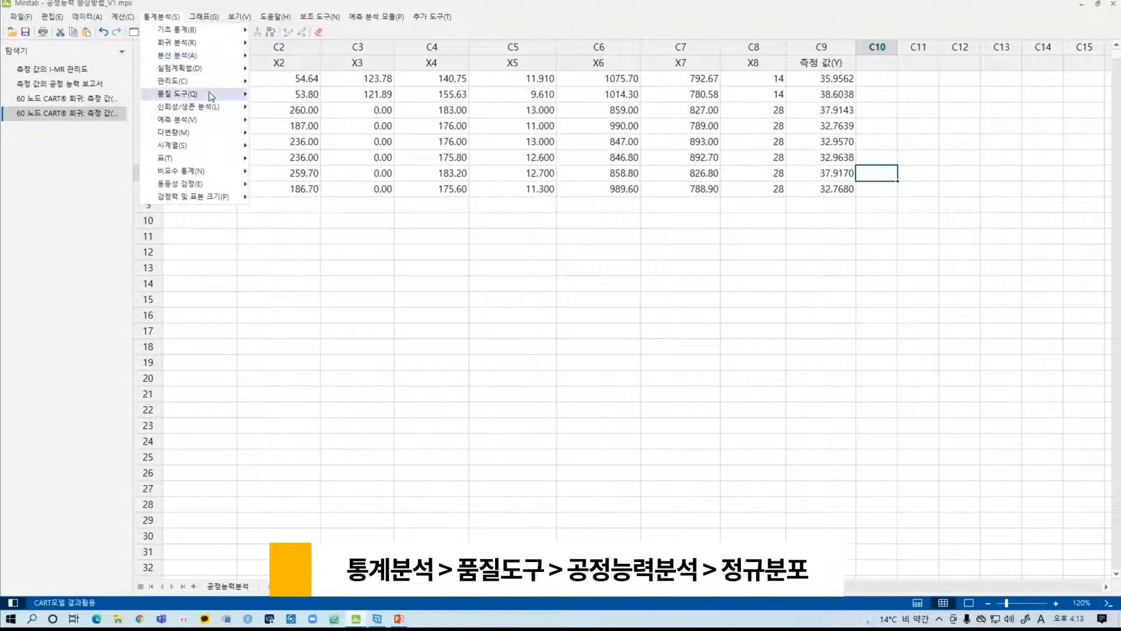
{"action": "mouse_move", "coordinate": [211, 96]}
{"action": "mouse_move", "coordinate": [370, 168]}
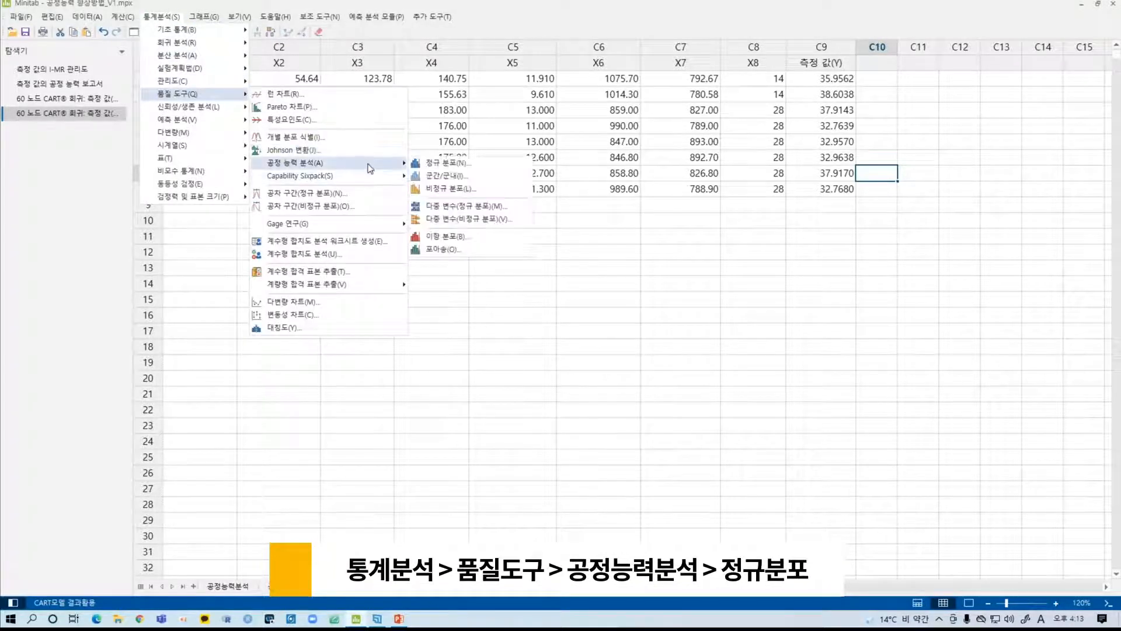
{"action": "left_click", "coordinate": [432, 165]}
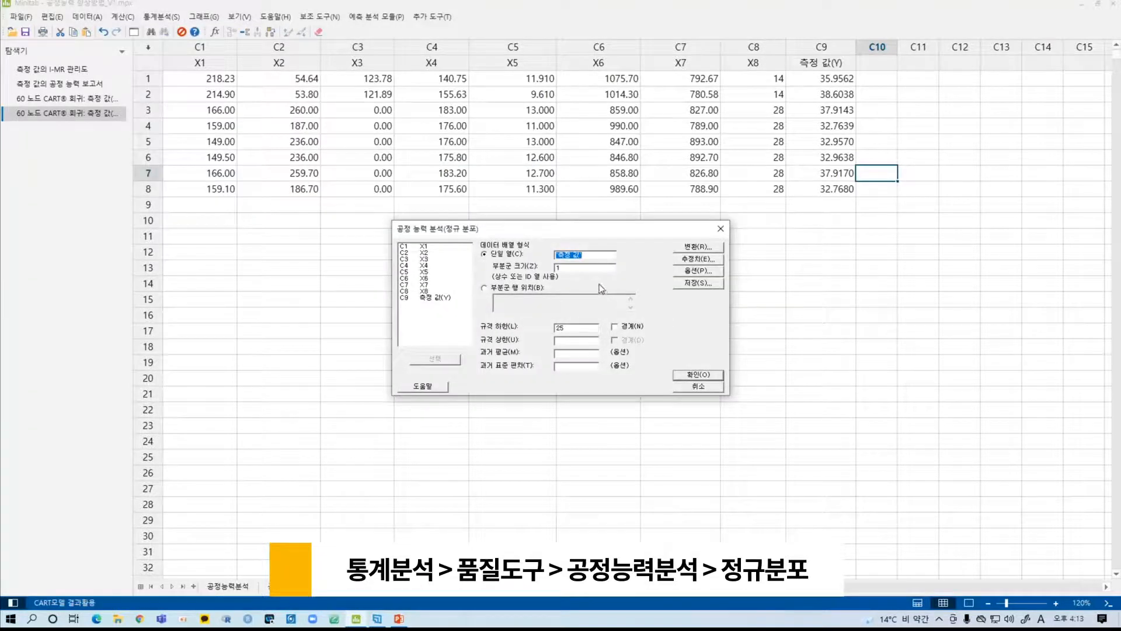
{"action": "double_click", "coordinate": [441, 298]}
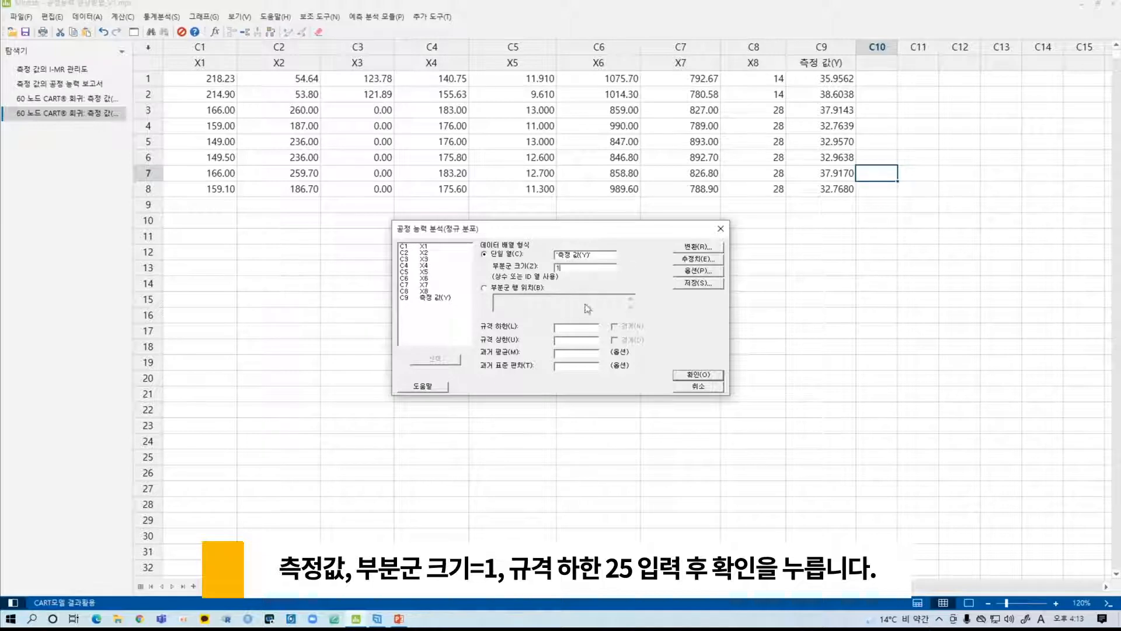
{"action": "left_click", "coordinate": [581, 329]}
{"action": "type", "text": "2"}
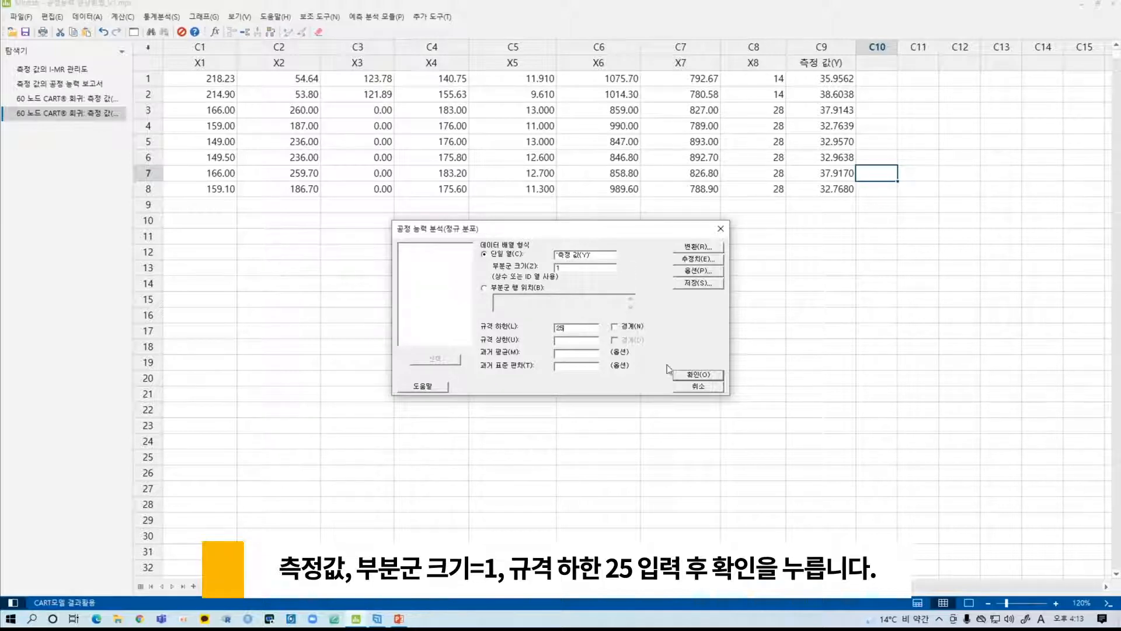
{"action": "type", "text": "5"}
{"action": "left_click", "coordinate": [690, 374]}
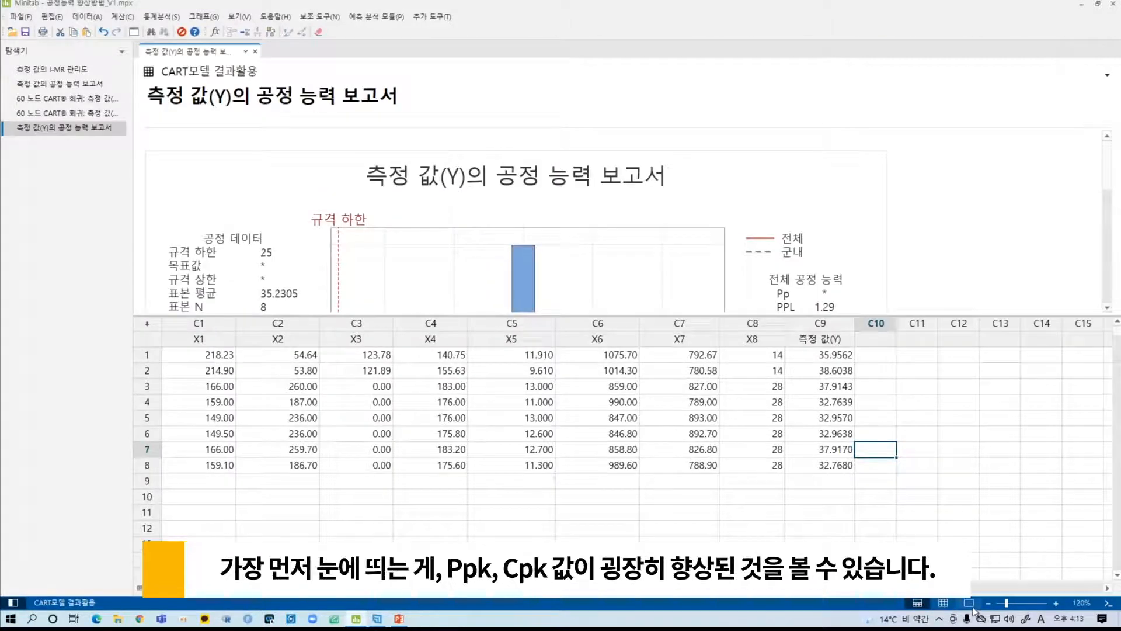
- Show only the output of the new capability report and open the original 측정 값 capability report beside it for comparison
{"action": "left_click", "coordinate": [971, 605]}
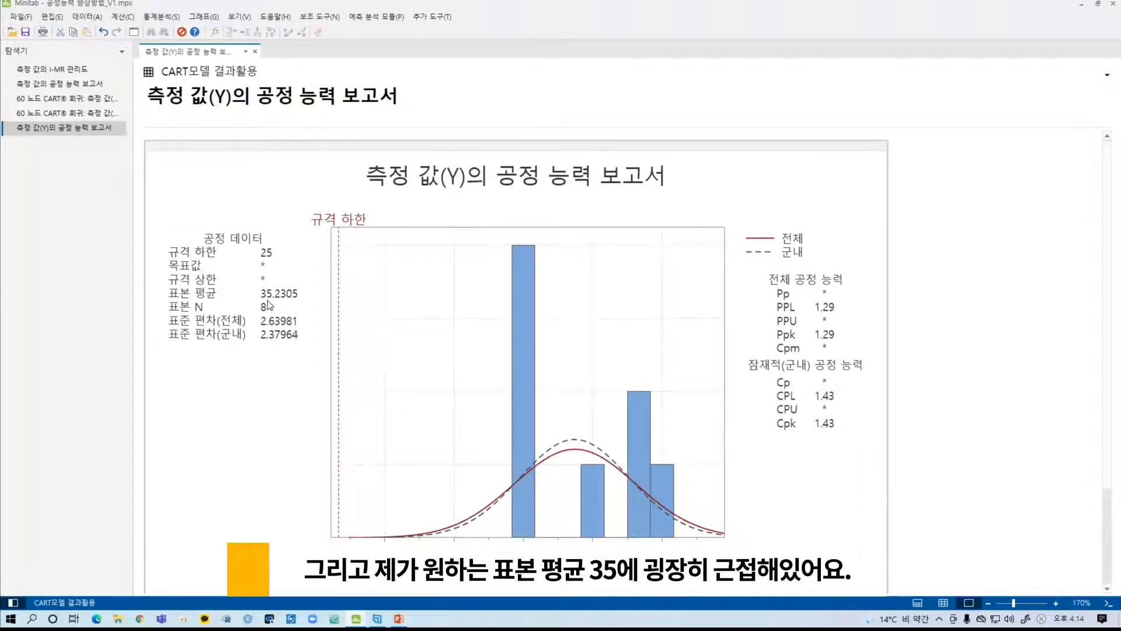
{"action": "right_click", "coordinate": [93, 86]}
{"action": "left_click", "coordinate": [164, 86]}
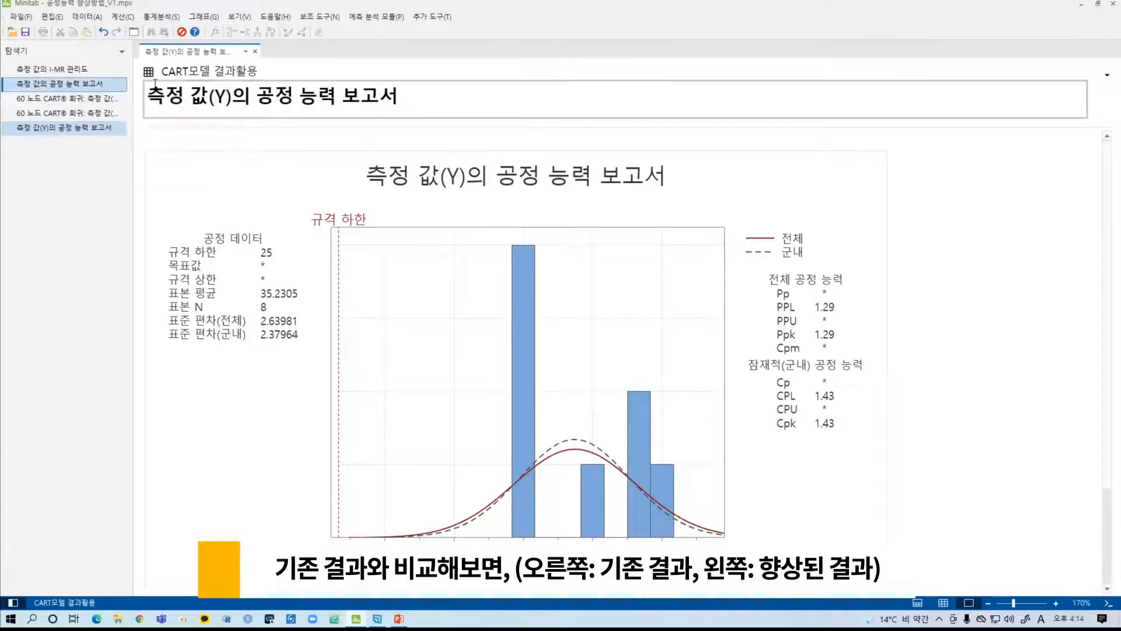